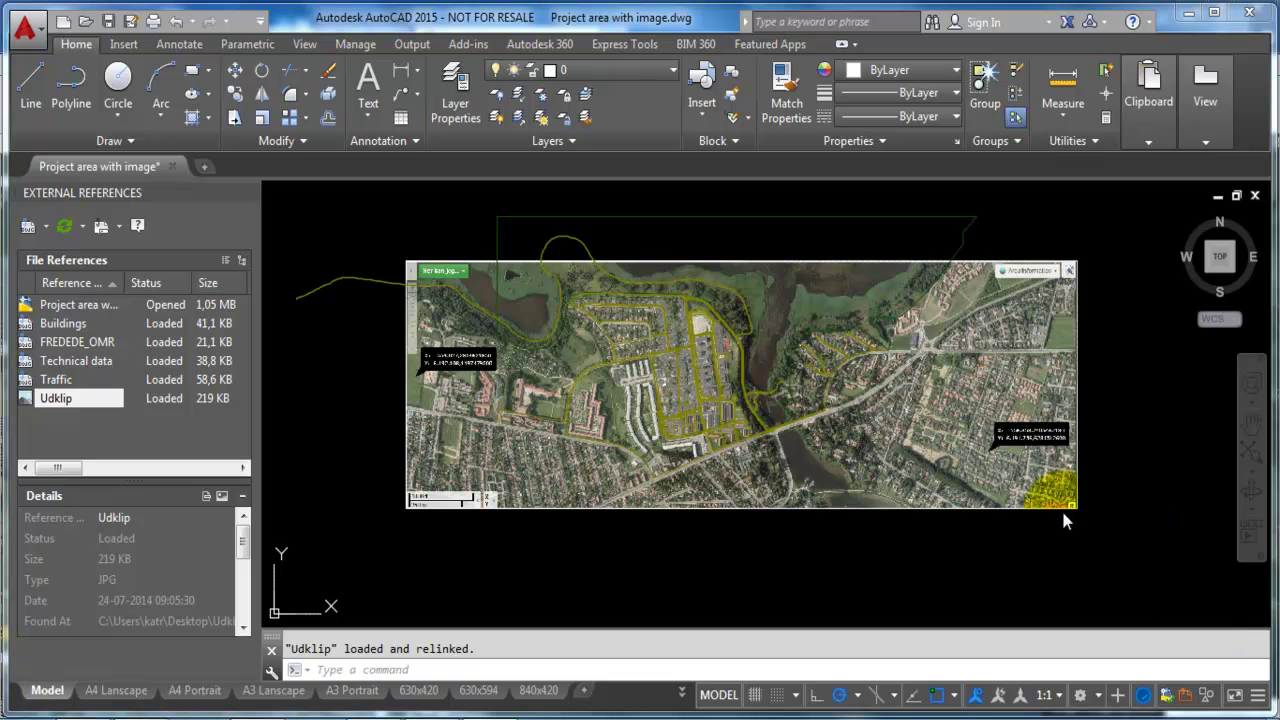
- Zoom in and out to inspect the Udklip image, then bring the Google Maps browser forward
scroll(395, 390, "up", 2)
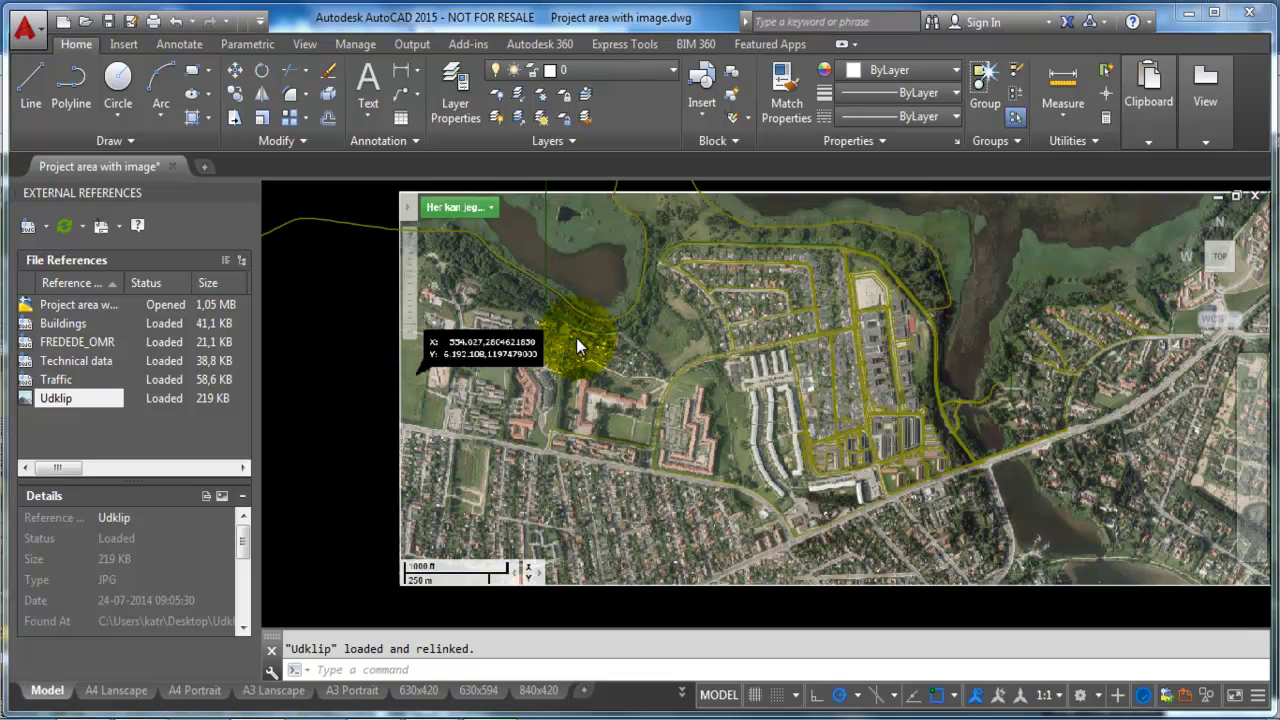
scroll(580, 335, "up", 2)
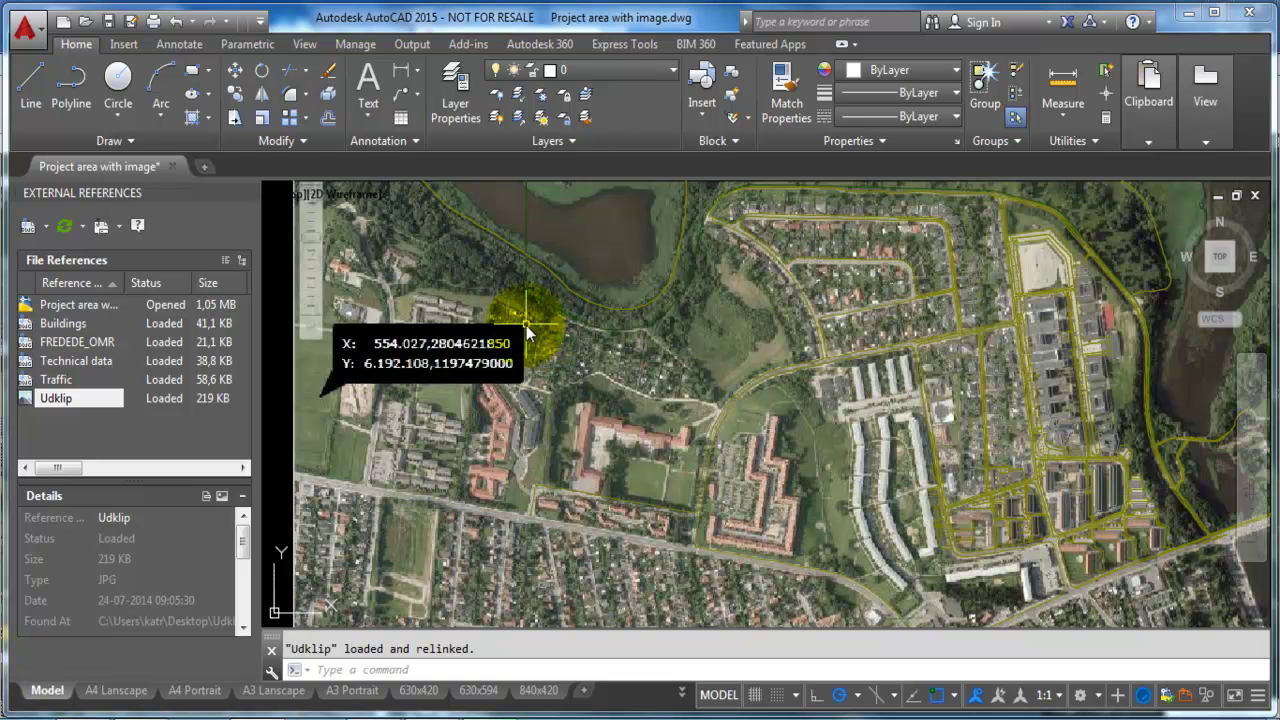
scroll(533, 362, "down", 3)
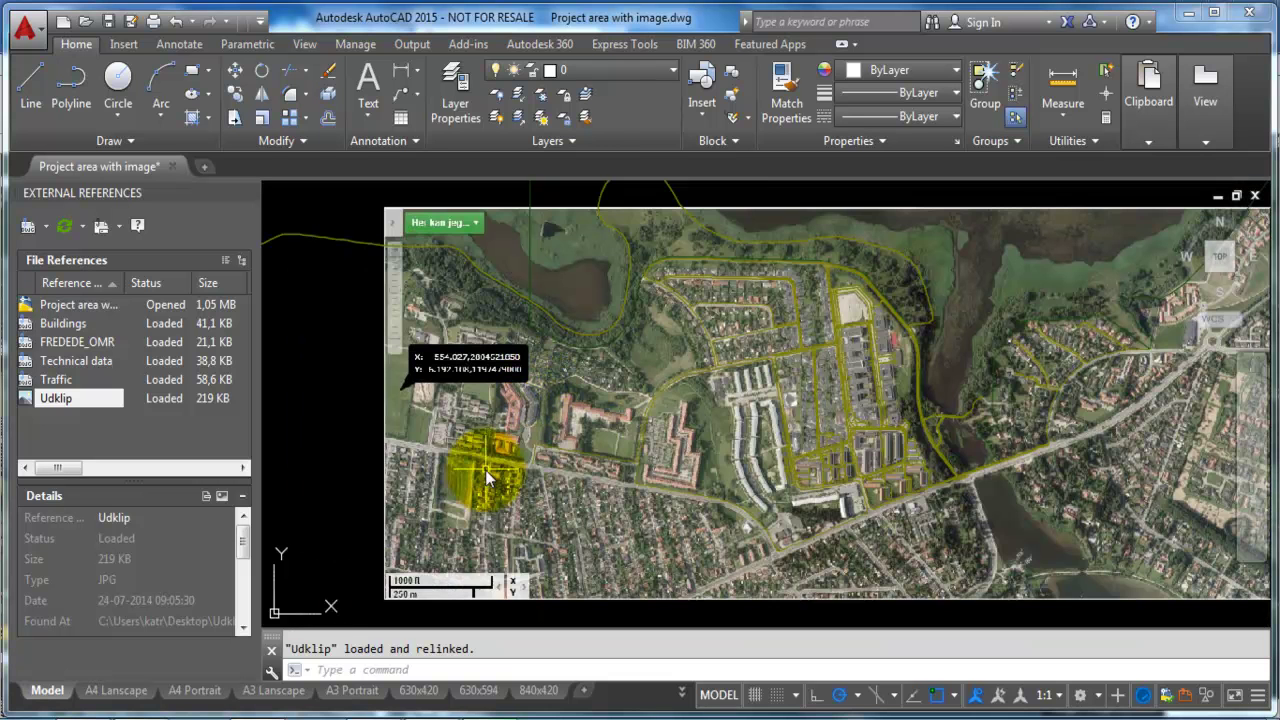
scroll(651, 360, "down", 1)
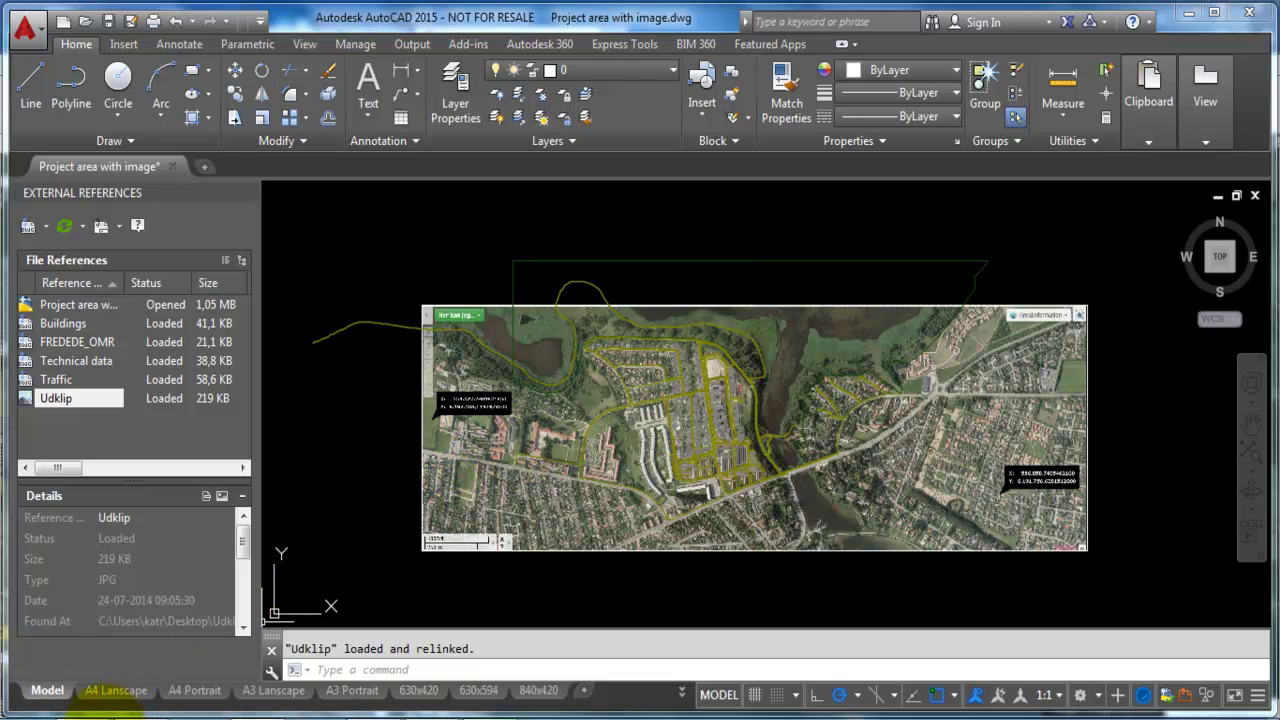
left_click(100, 700)
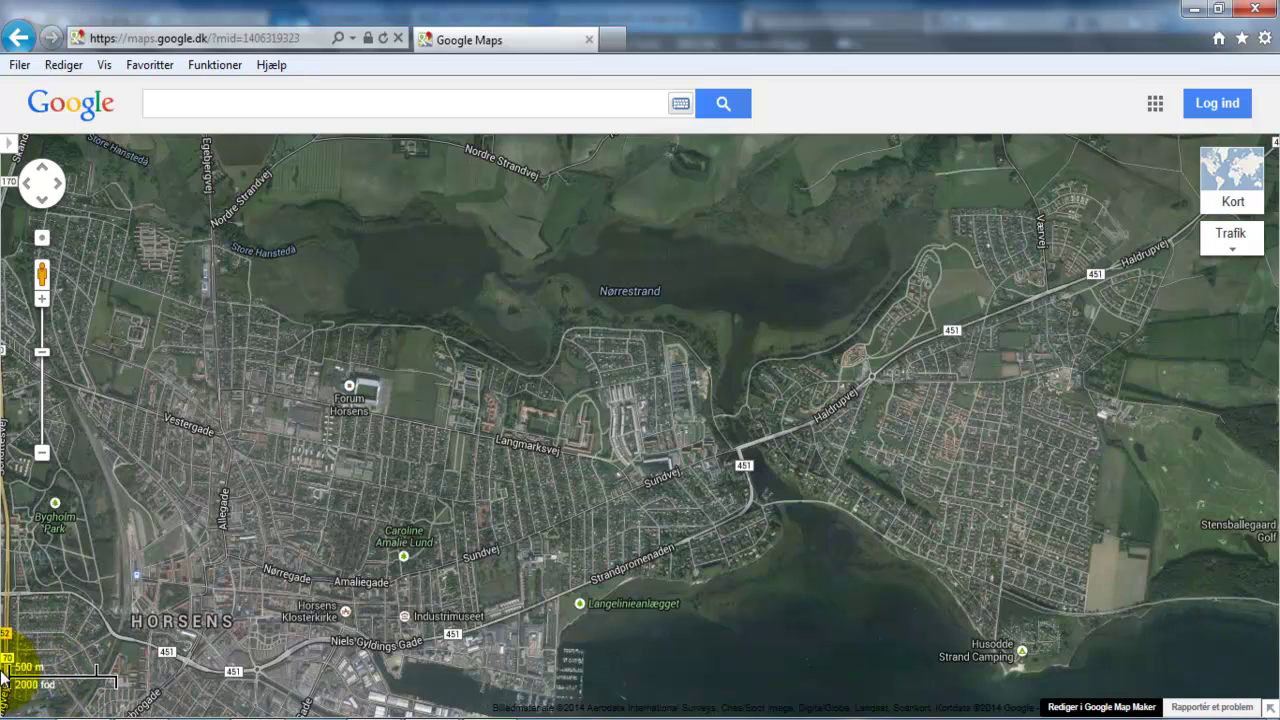
- Zoom the Horsens satellite map in one level to the 200 m scale and bring up Start
scroll(637, 412, "up", 1)
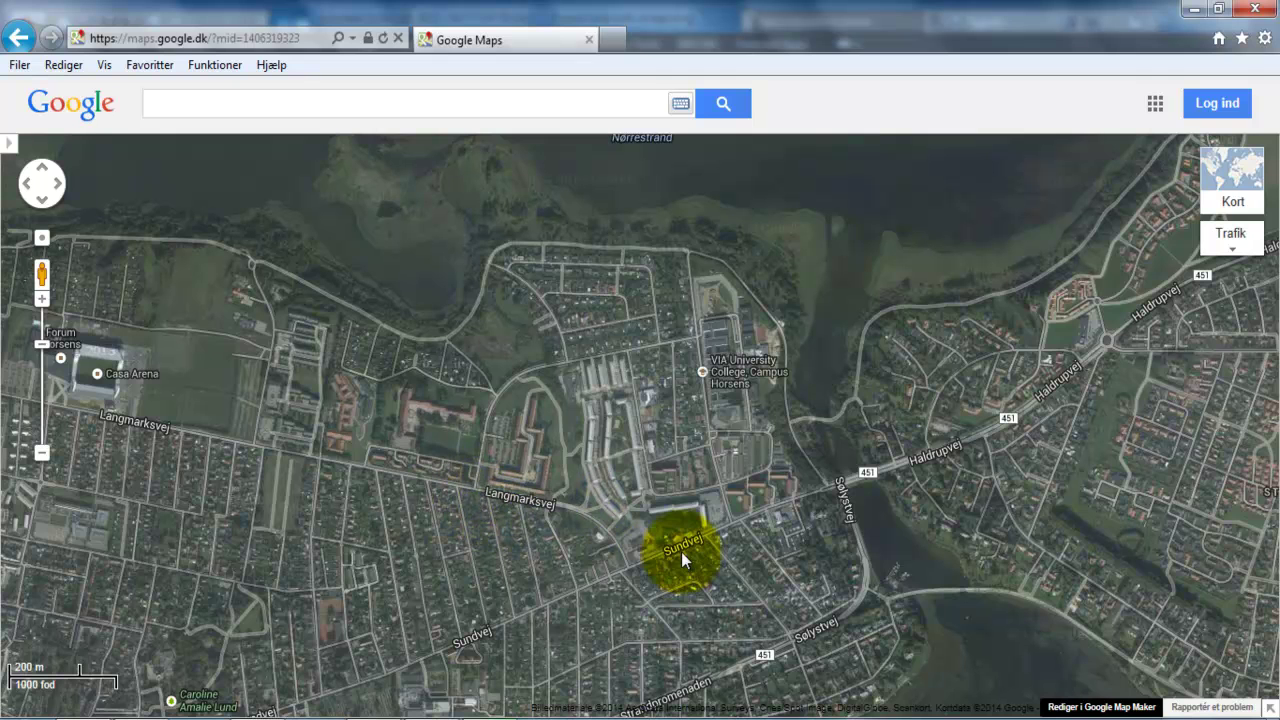
mouse_move(1222, 252)
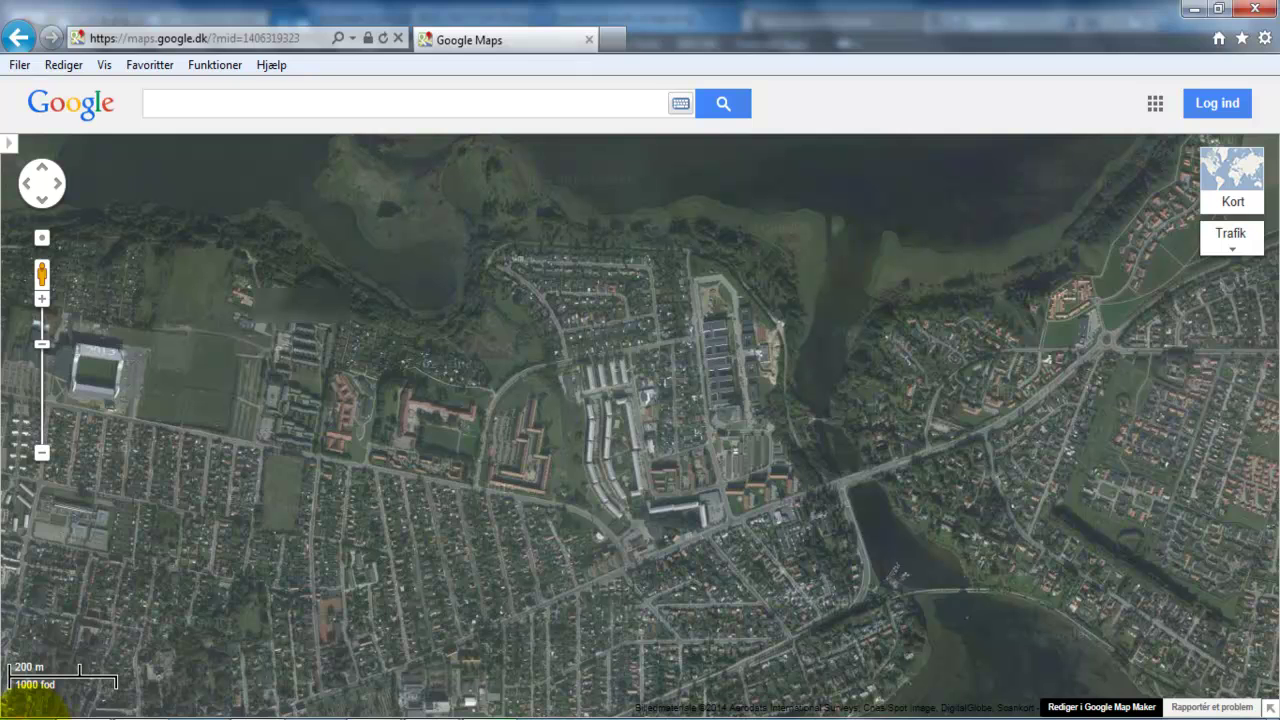
left_click(30, 712)
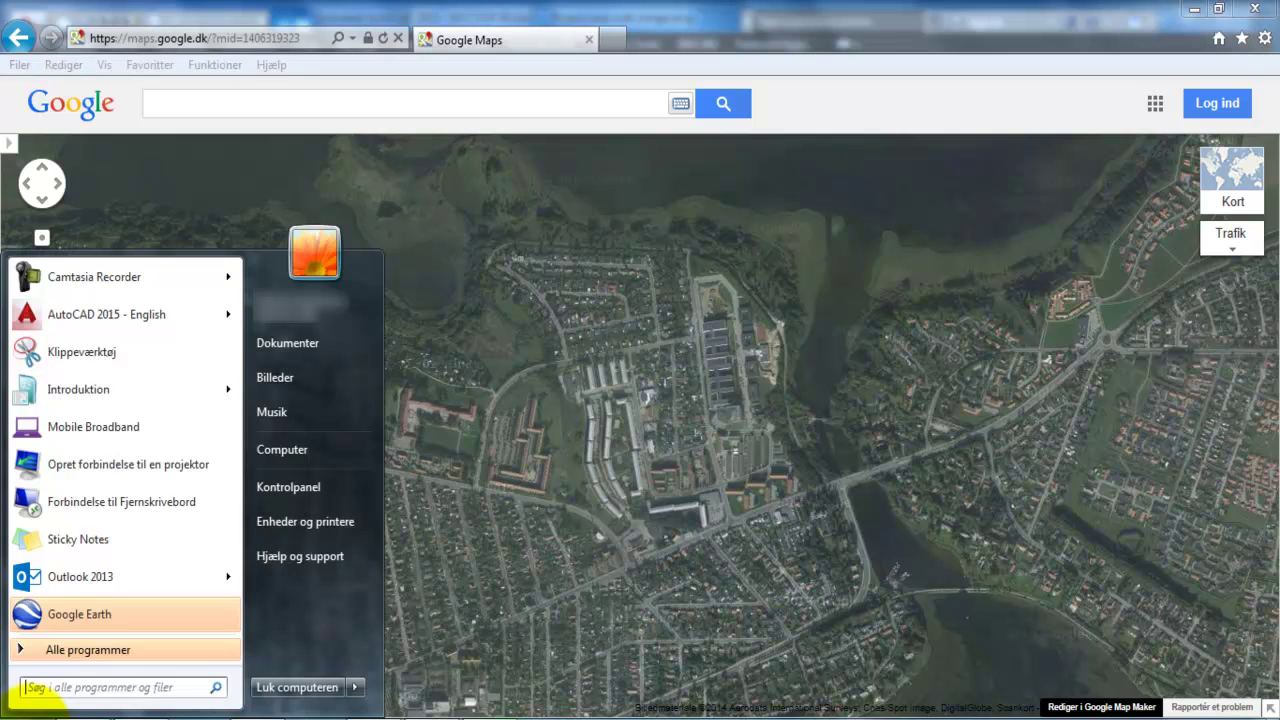
- Snip the whole map area, save it as the JPEG 'Project area', and return to AutoCAD
left_click(70, 360)
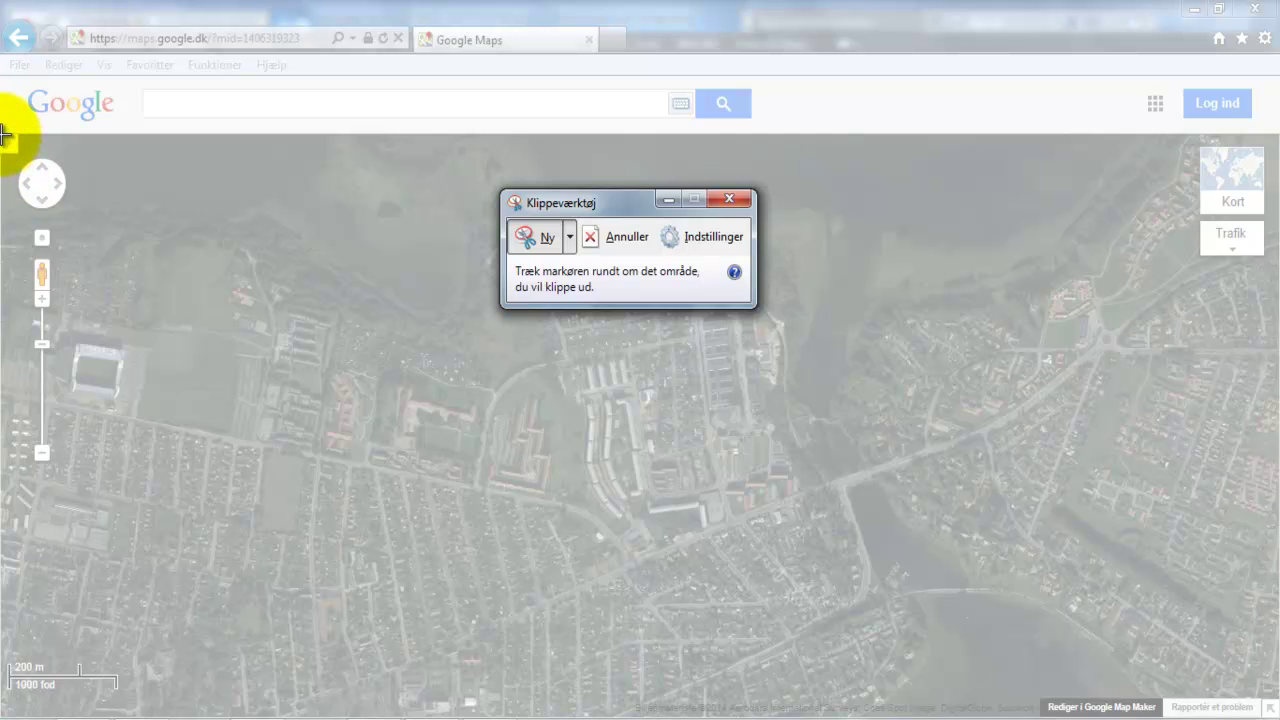
left_click_drag(5, 135, 1270, 712)
left_click(24, 39)
left_click(57, 97)
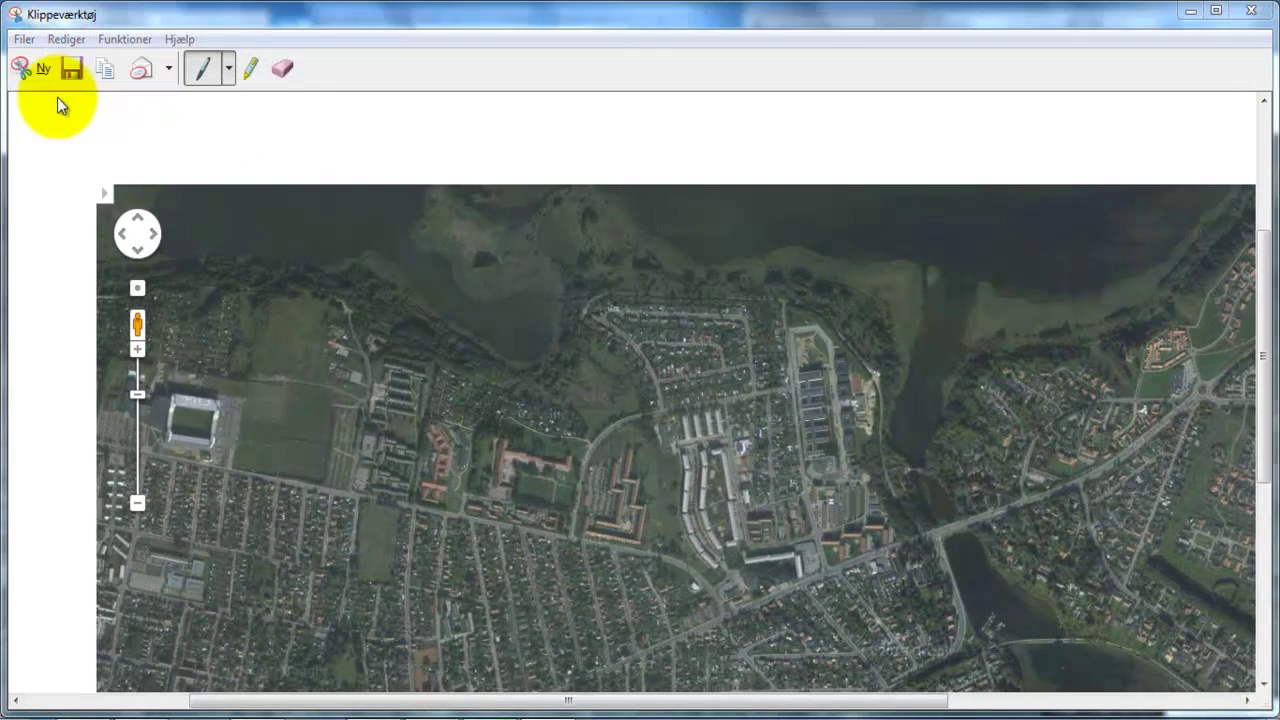
type("Project area")
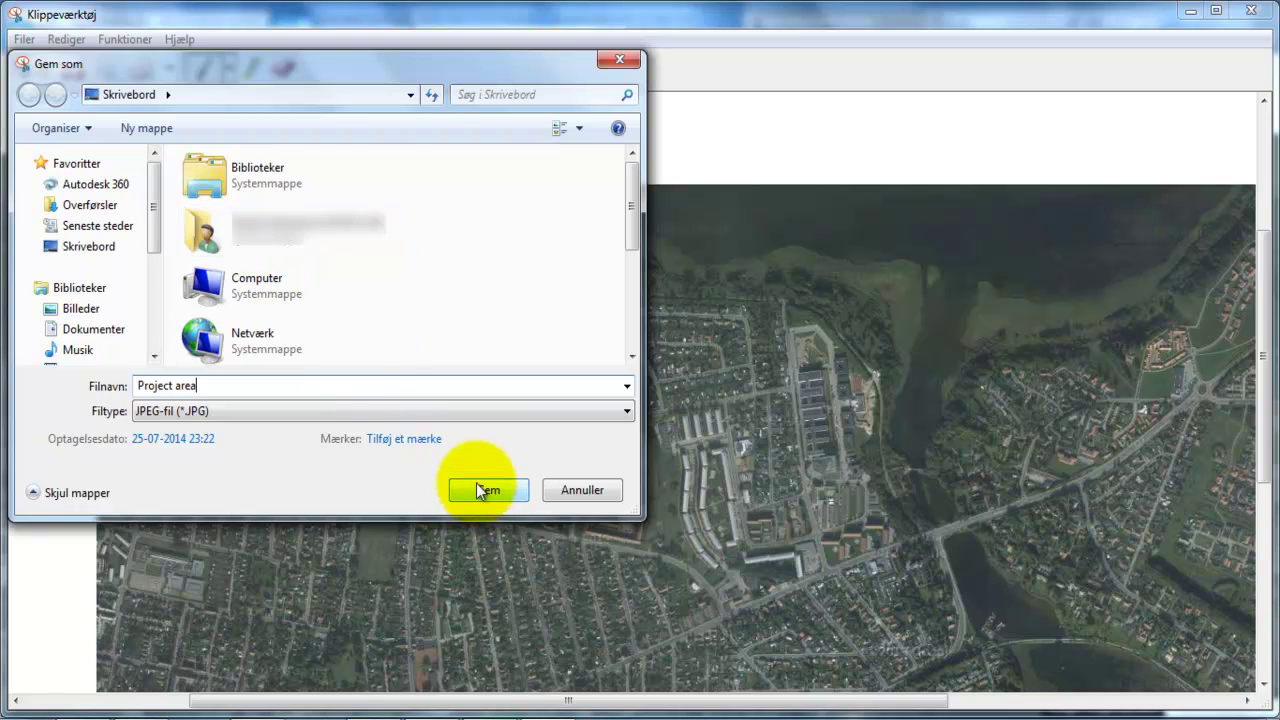
left_click(478, 489)
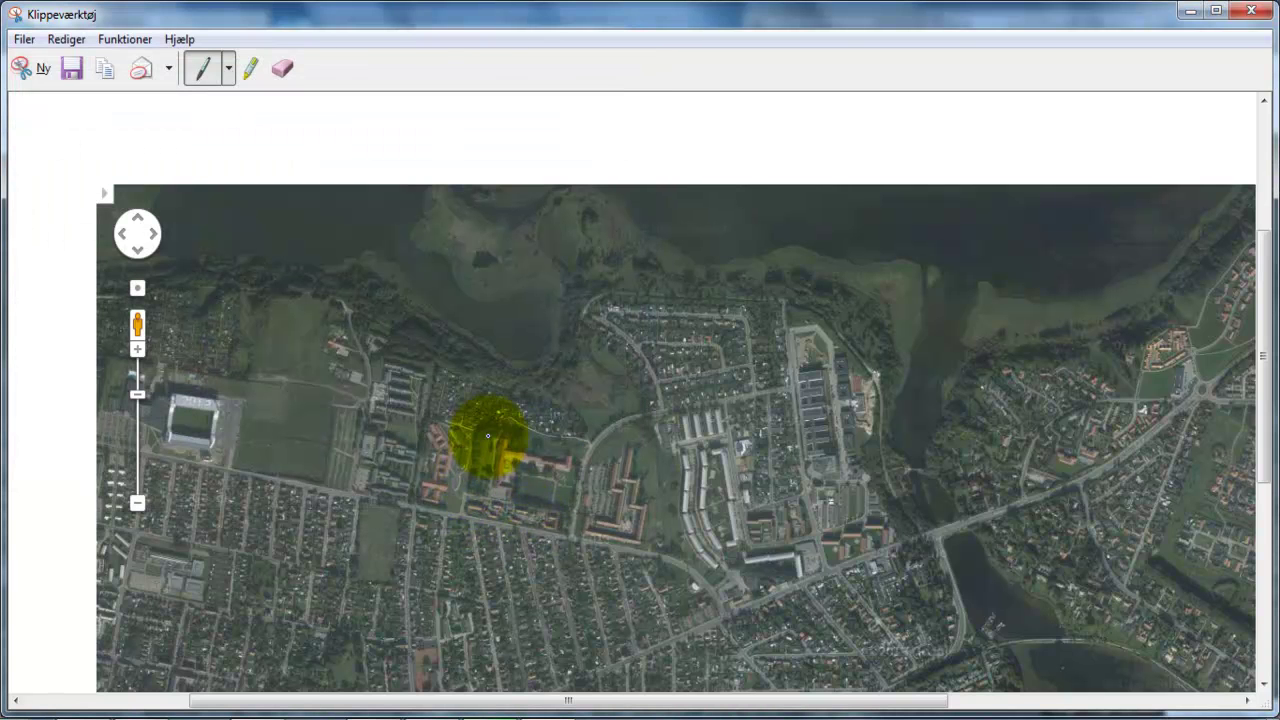
left_click(215, 710)
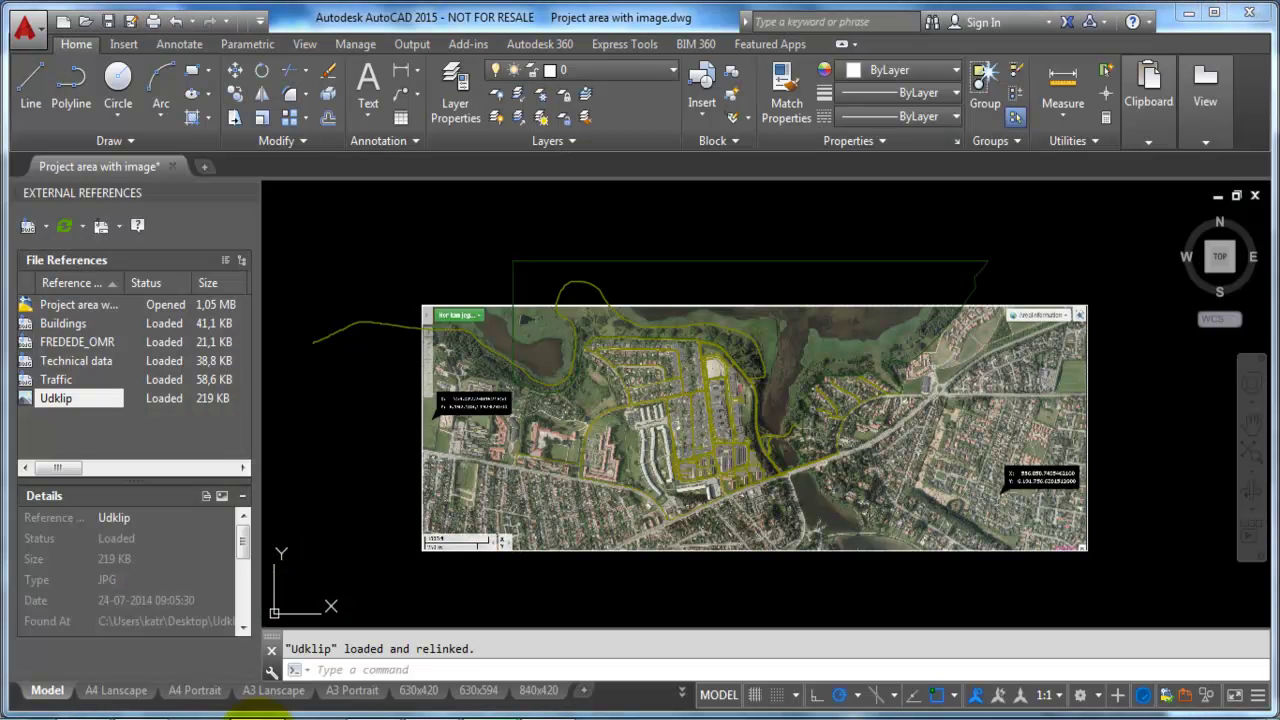
- Unload the Udklip image reference in the External References palette
left_click(53, 398)
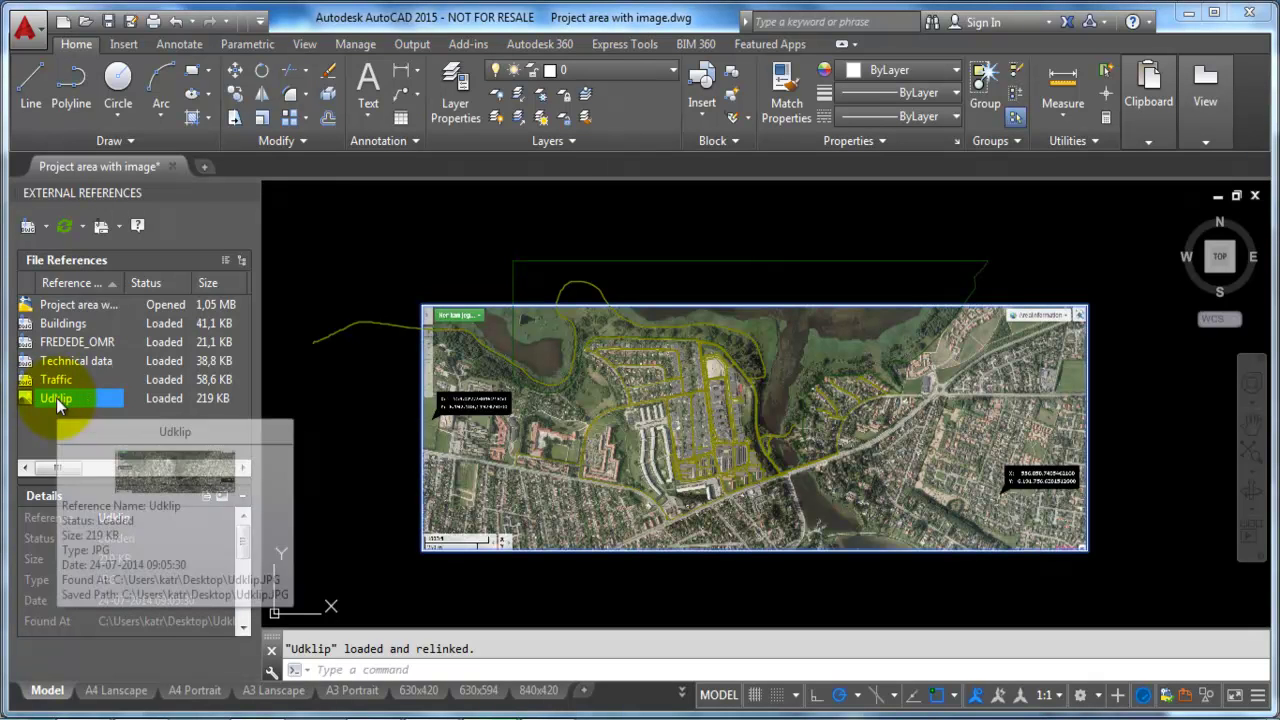
right_click(56, 398)
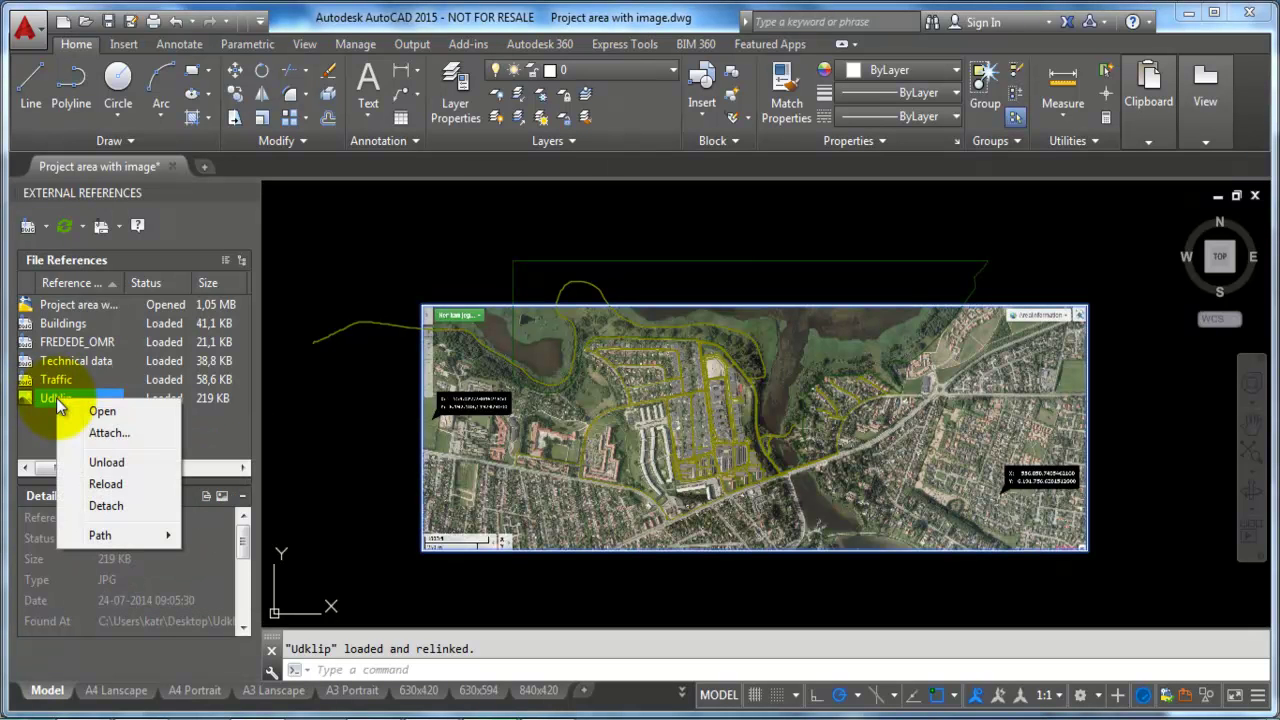
left_click(104, 463)
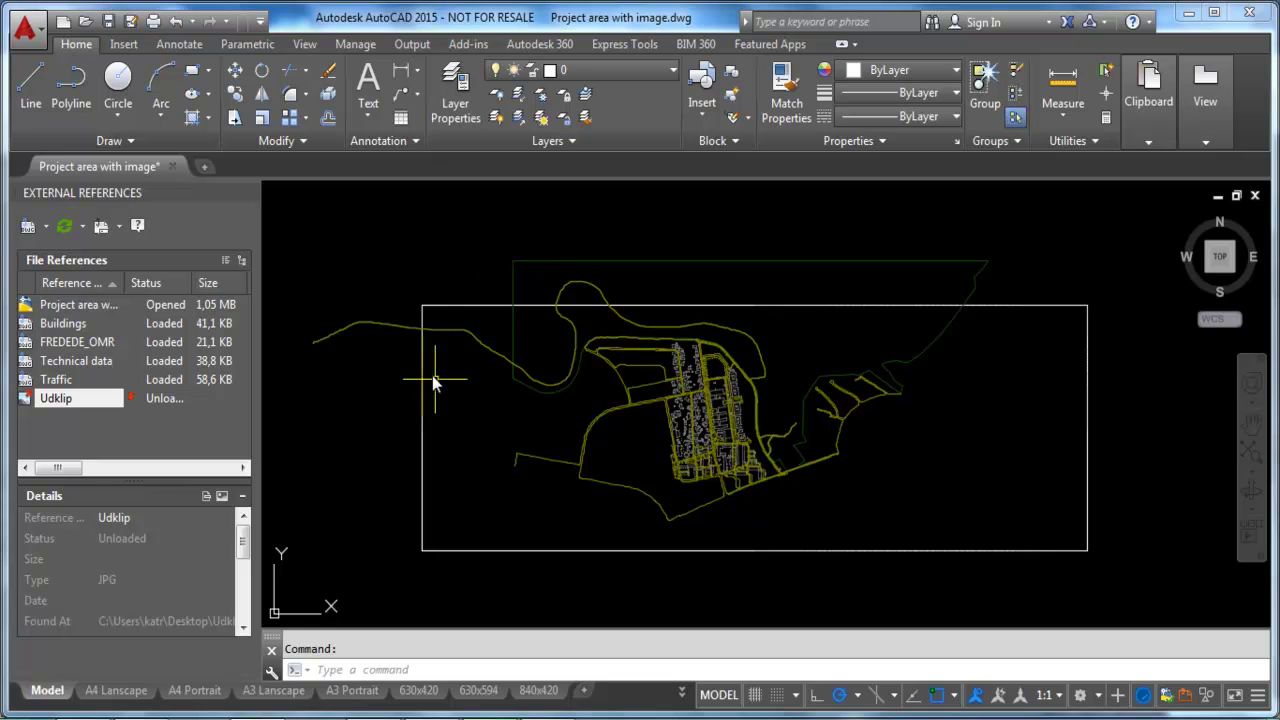
- Attach Project area.JPG as an image reference, placing it at the default scale of 1
right_click(74, 426)
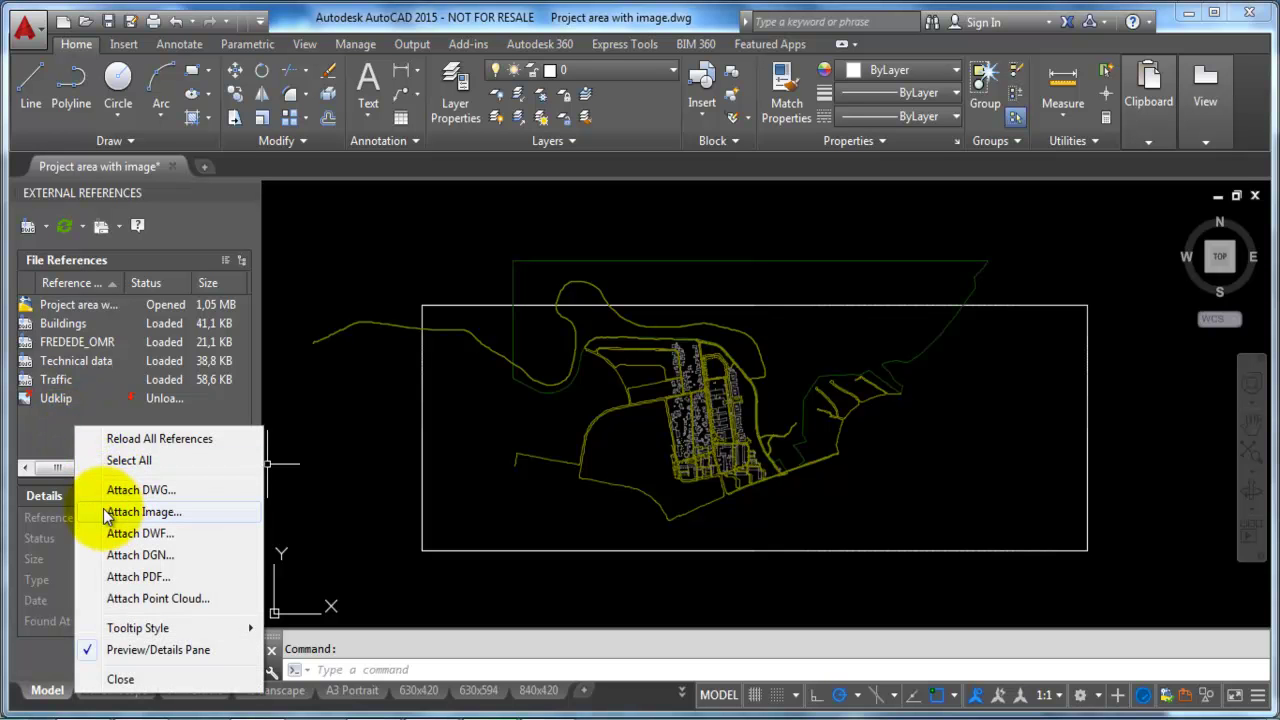
left_click(164, 512)
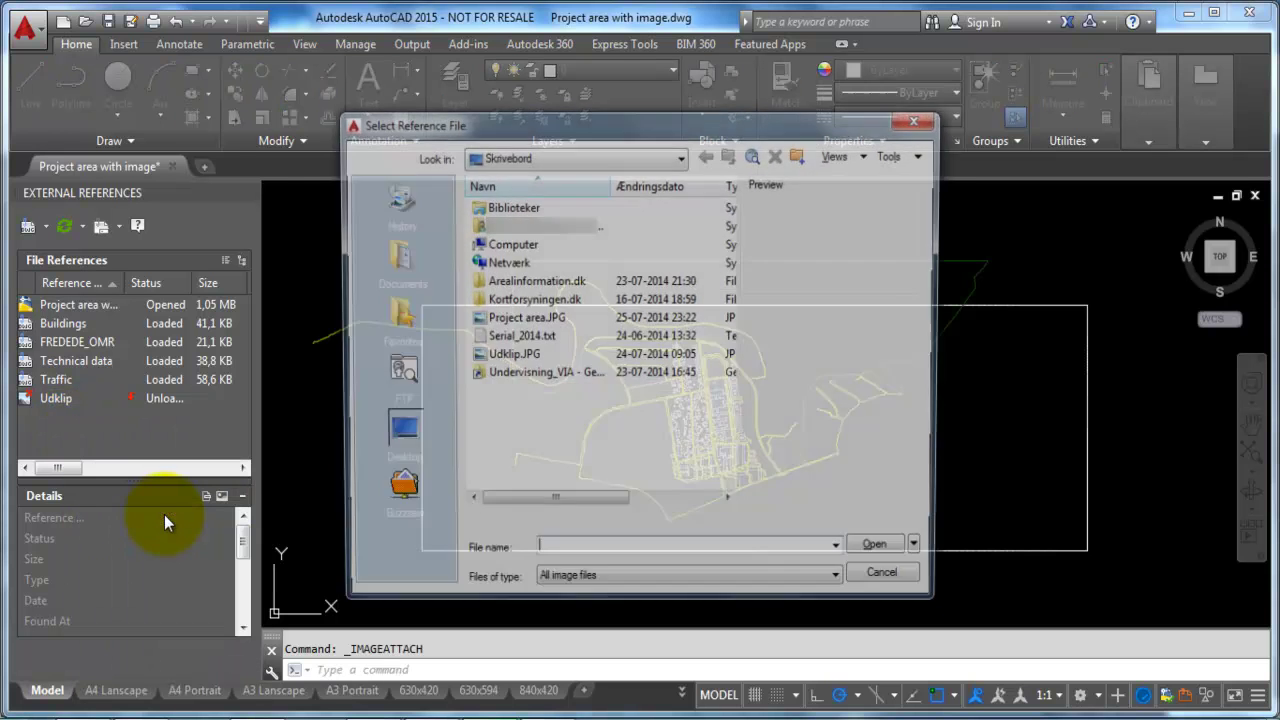
left_click(503, 320)
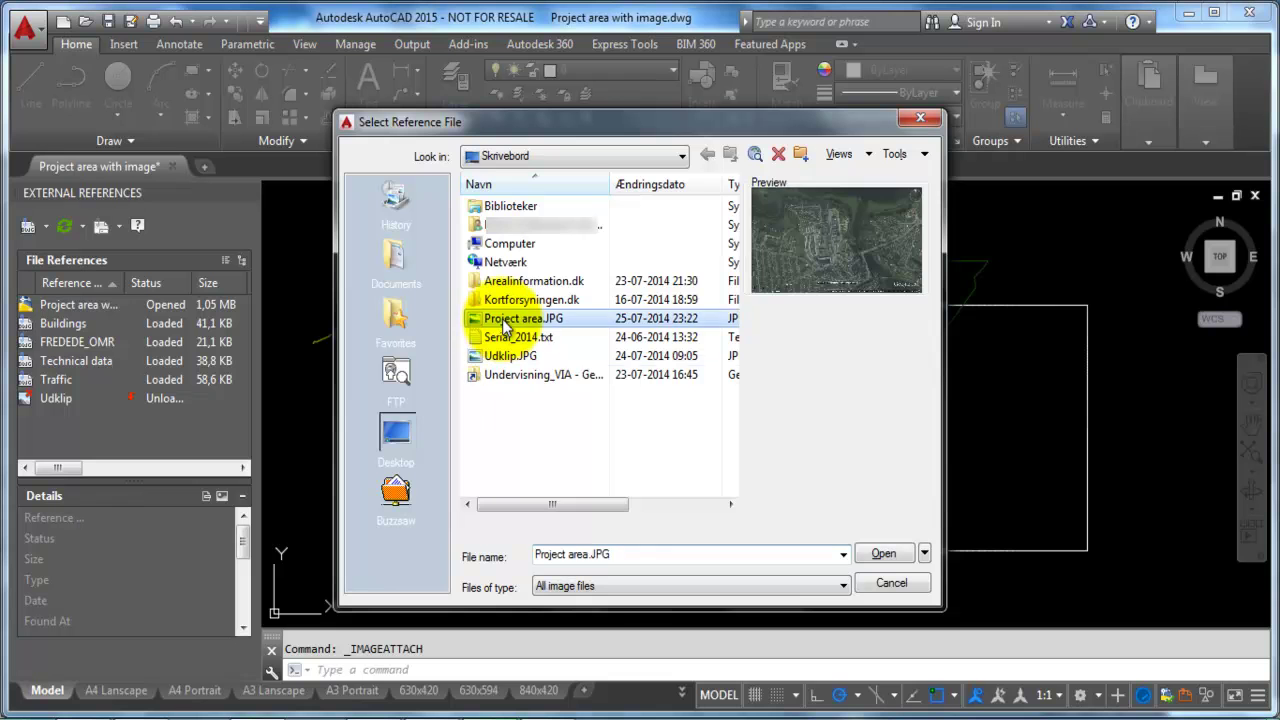
left_click(882, 553)
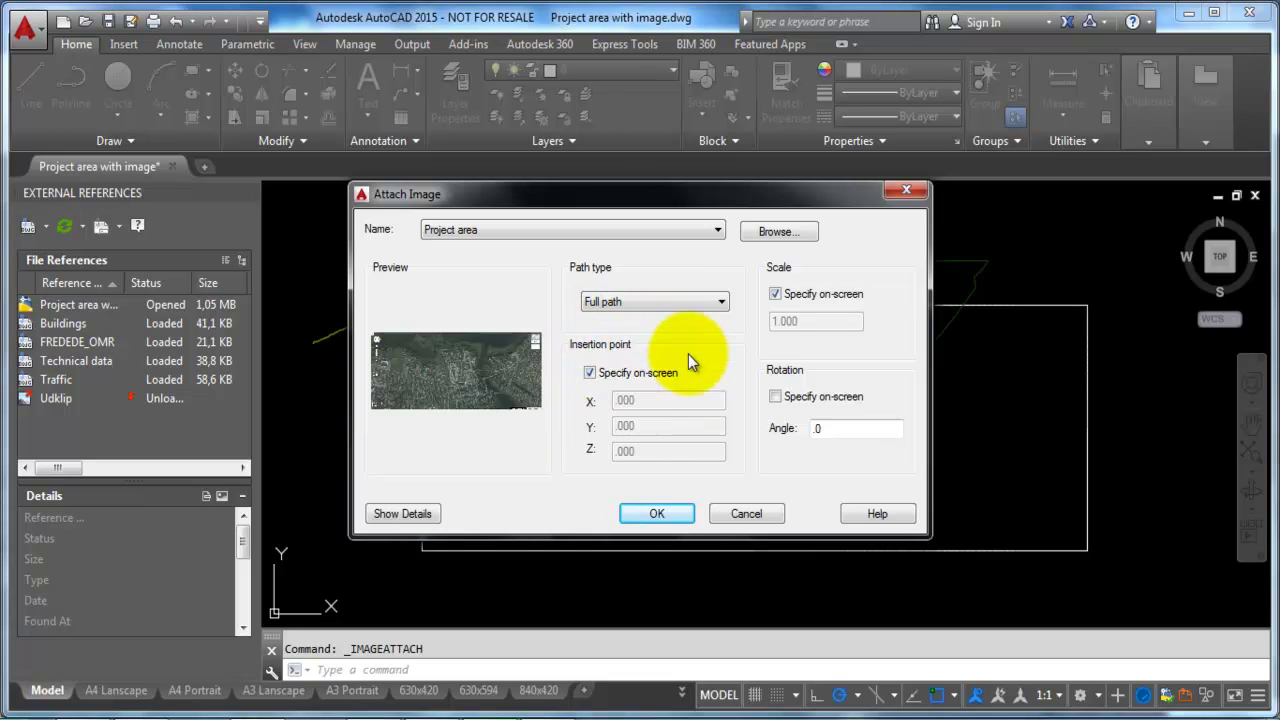
left_click(626, 513)
scroll(630, 443, "up", 5)
left_click(568, 504)
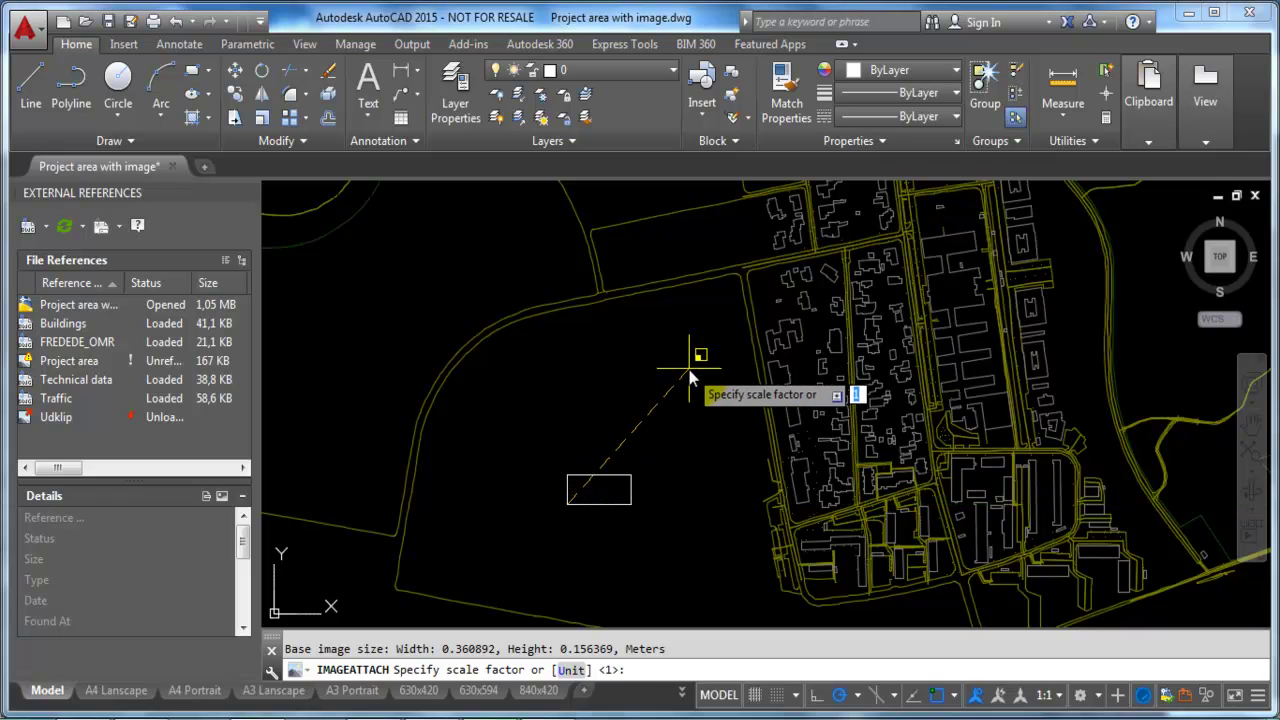
key("Return")
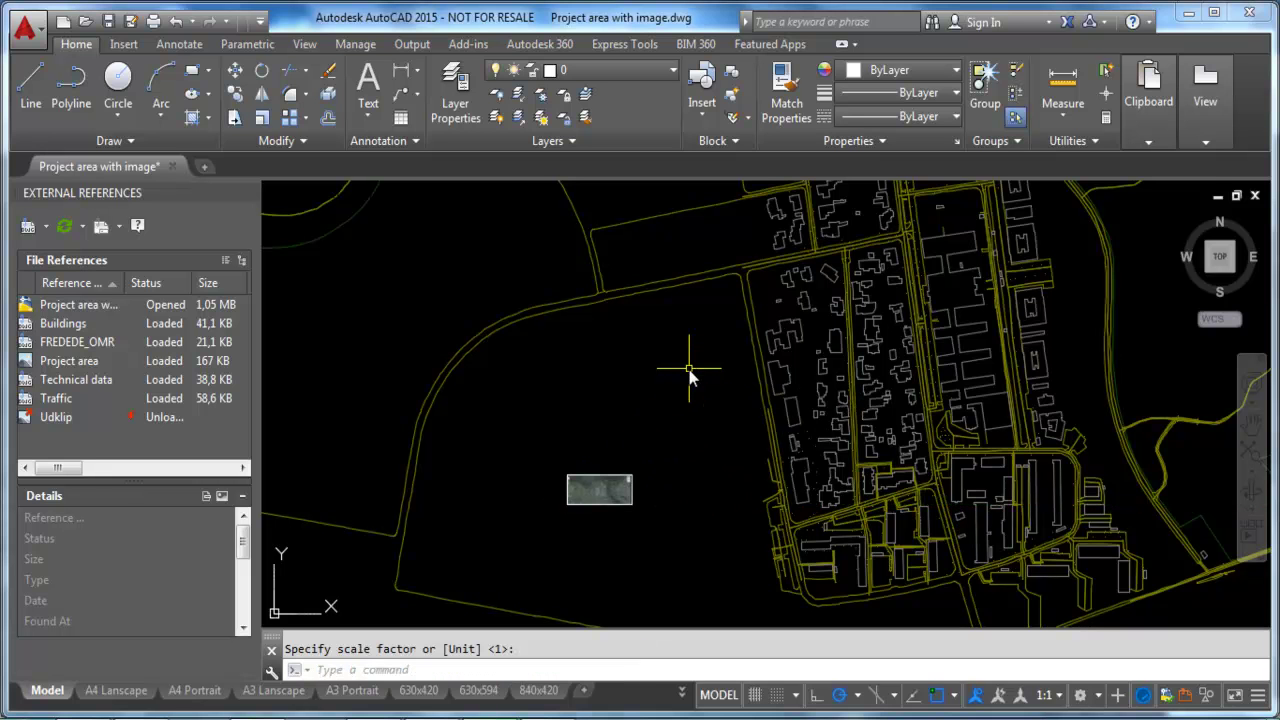
- Draw a line from the scale bar's left end to its 200 m tick
scroll(572, 512, "up", 6)
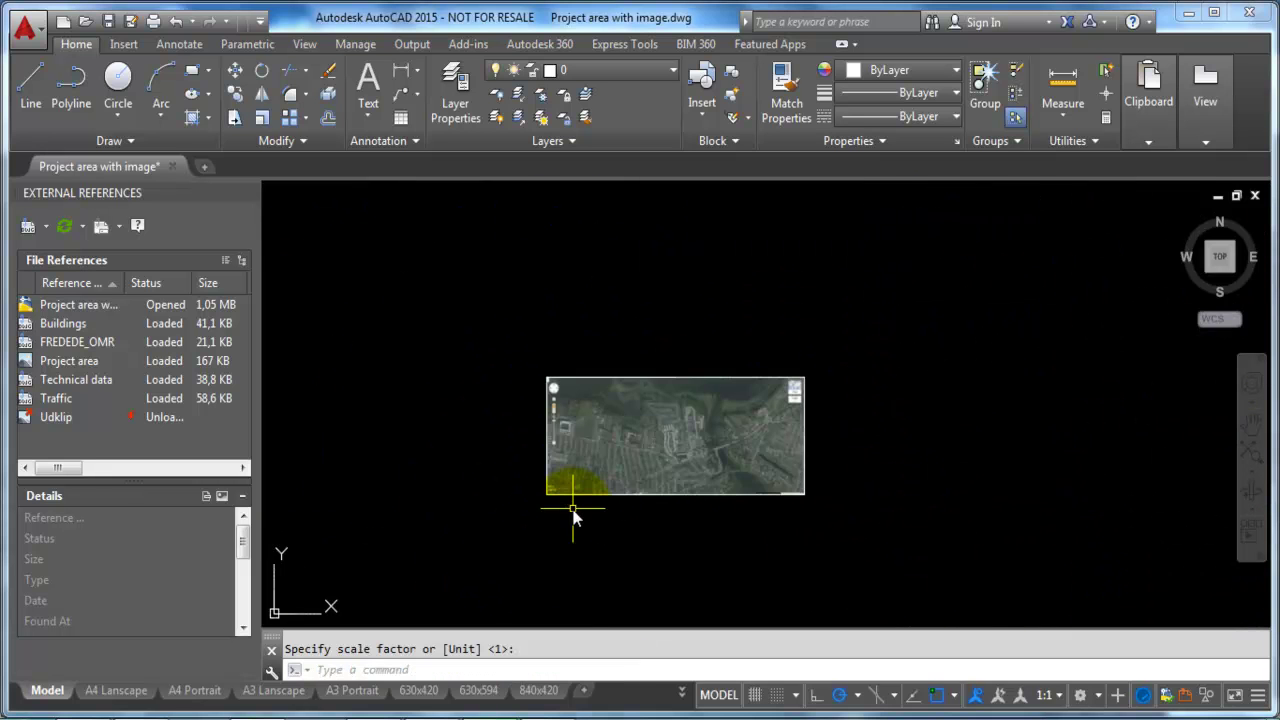
scroll(560, 510, "up", 5)
scroll(462, 427, "up", 6)
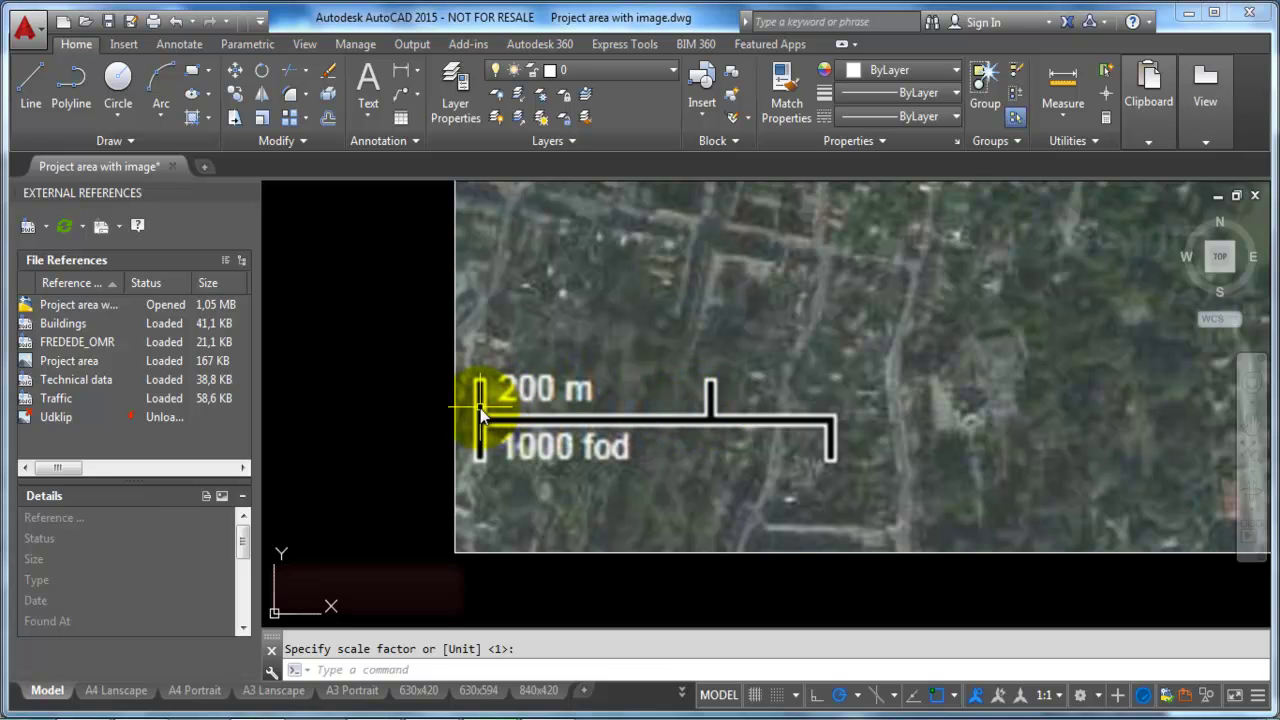
type("l")
key("Return")
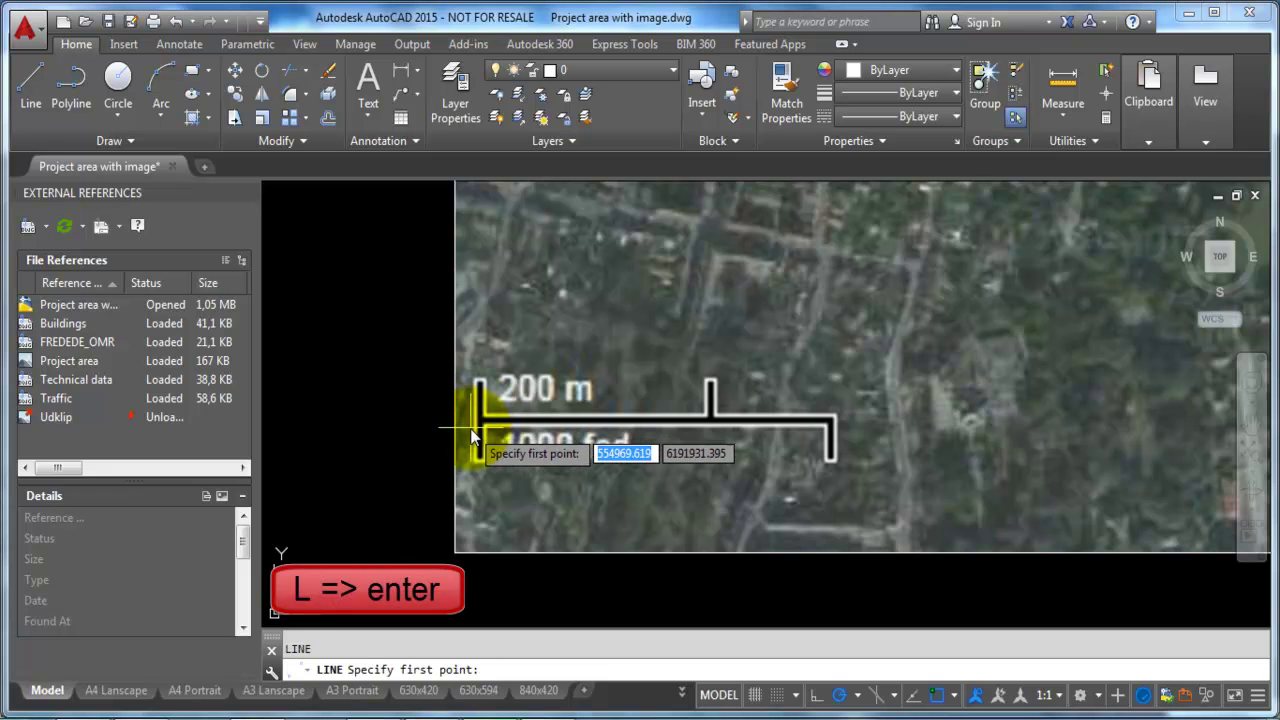
scroll(483, 416, "up", 4)
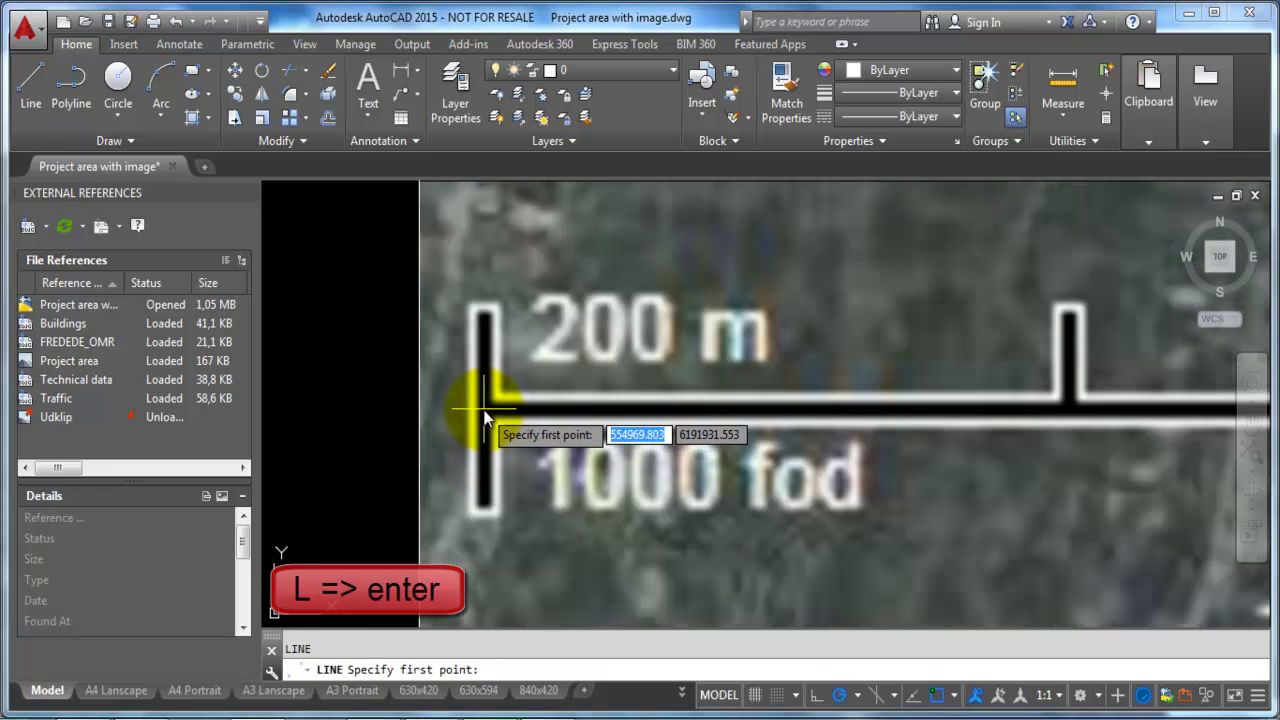
left_click(484, 407)
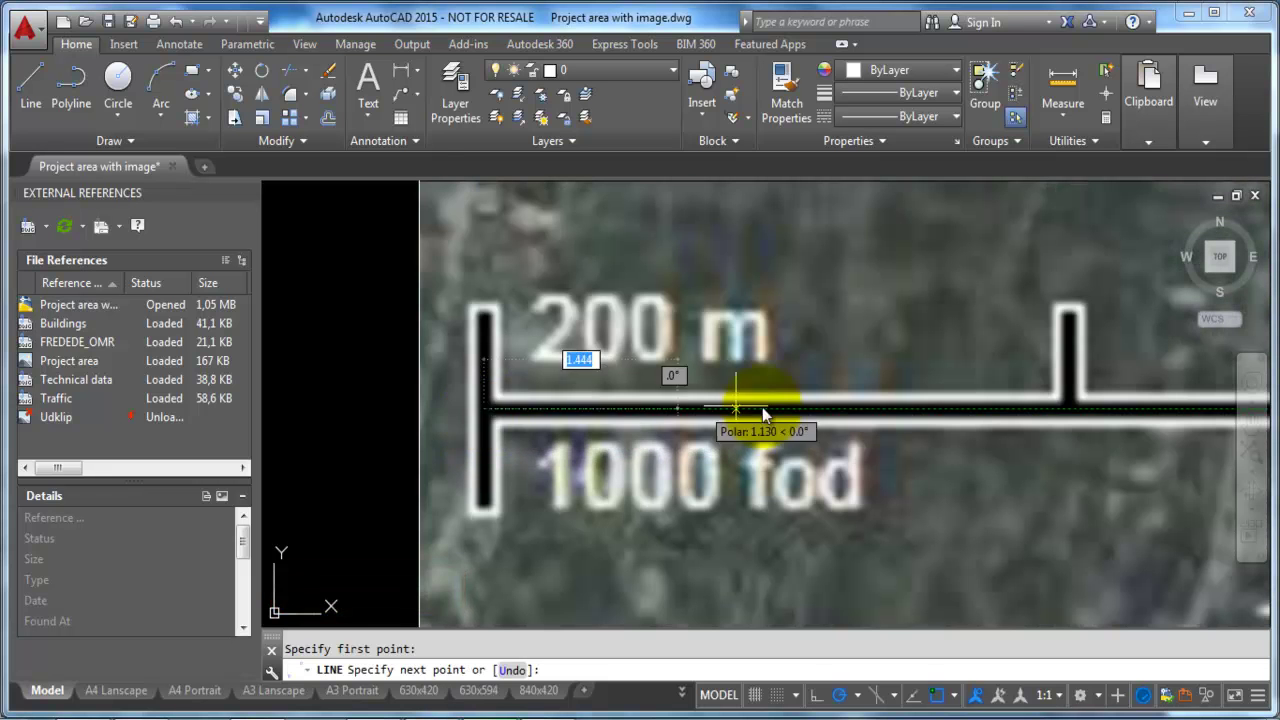
left_click(1068, 408)
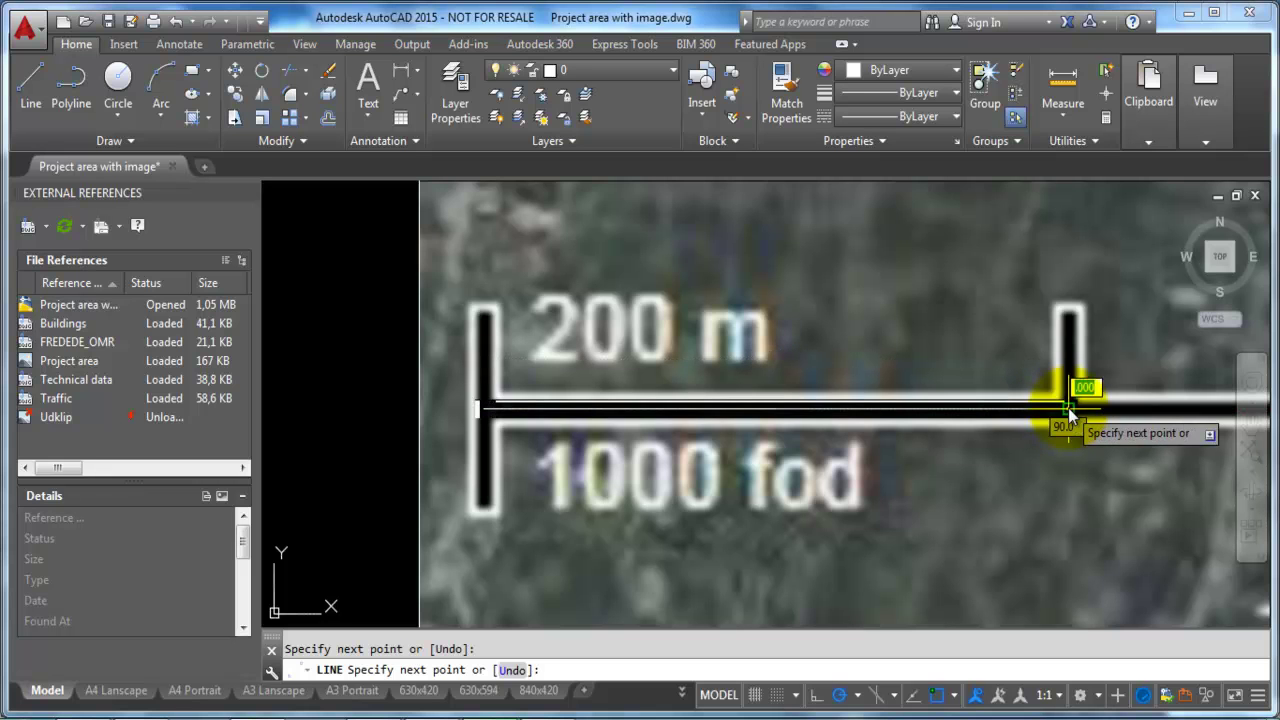
key("Escape")
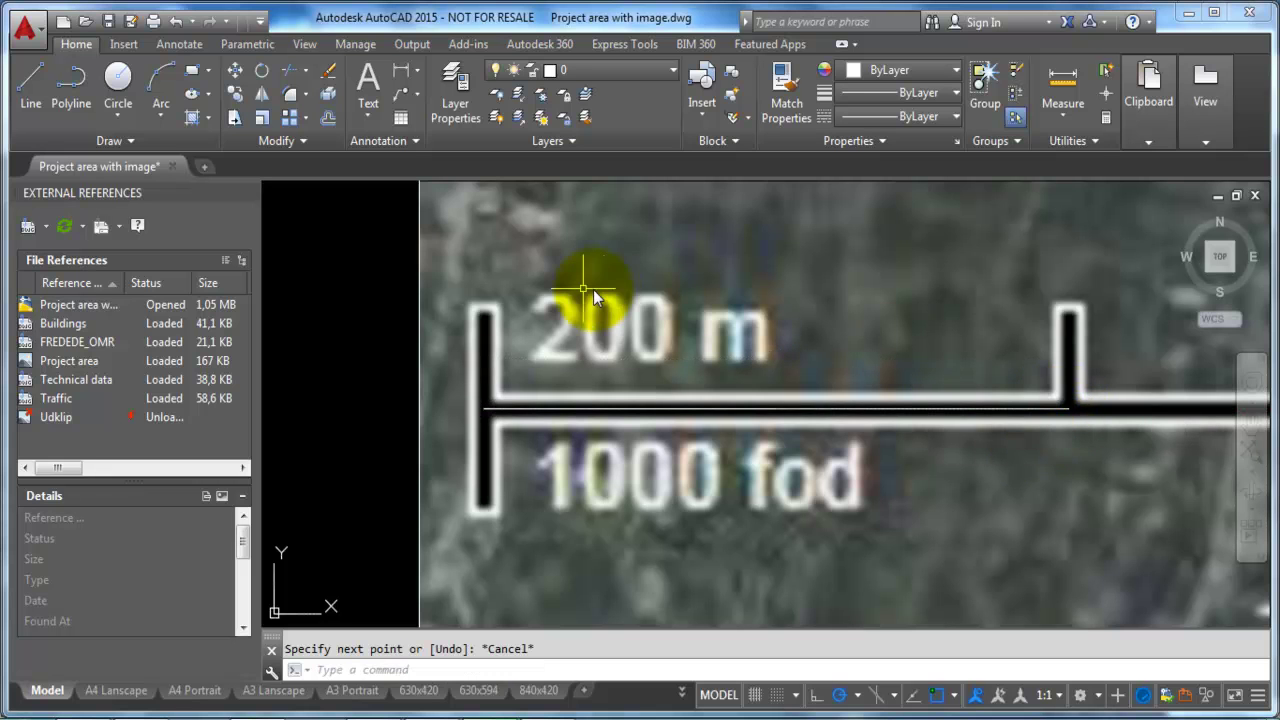
scroll(478, 302, "down", 3)
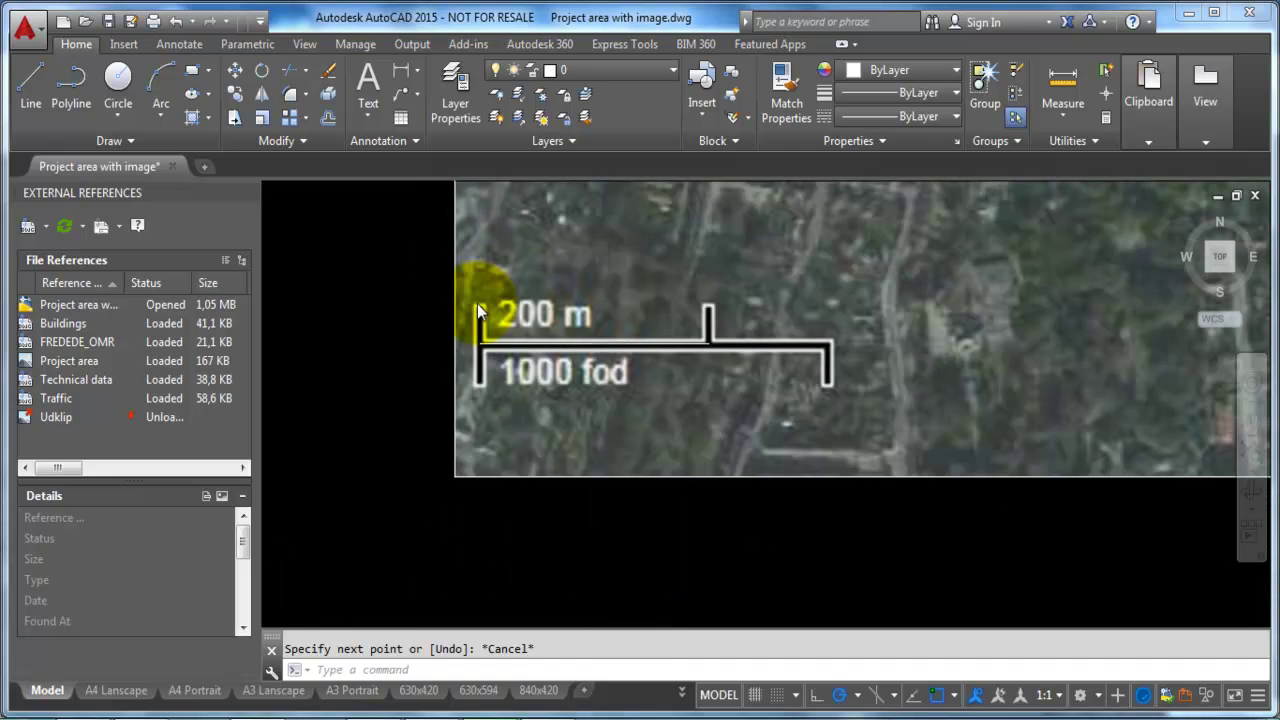
scroll(477, 303, "down", 2)
- Draw a horizontal line of length 200 starting below the aerial image
type("l")
key("Return")
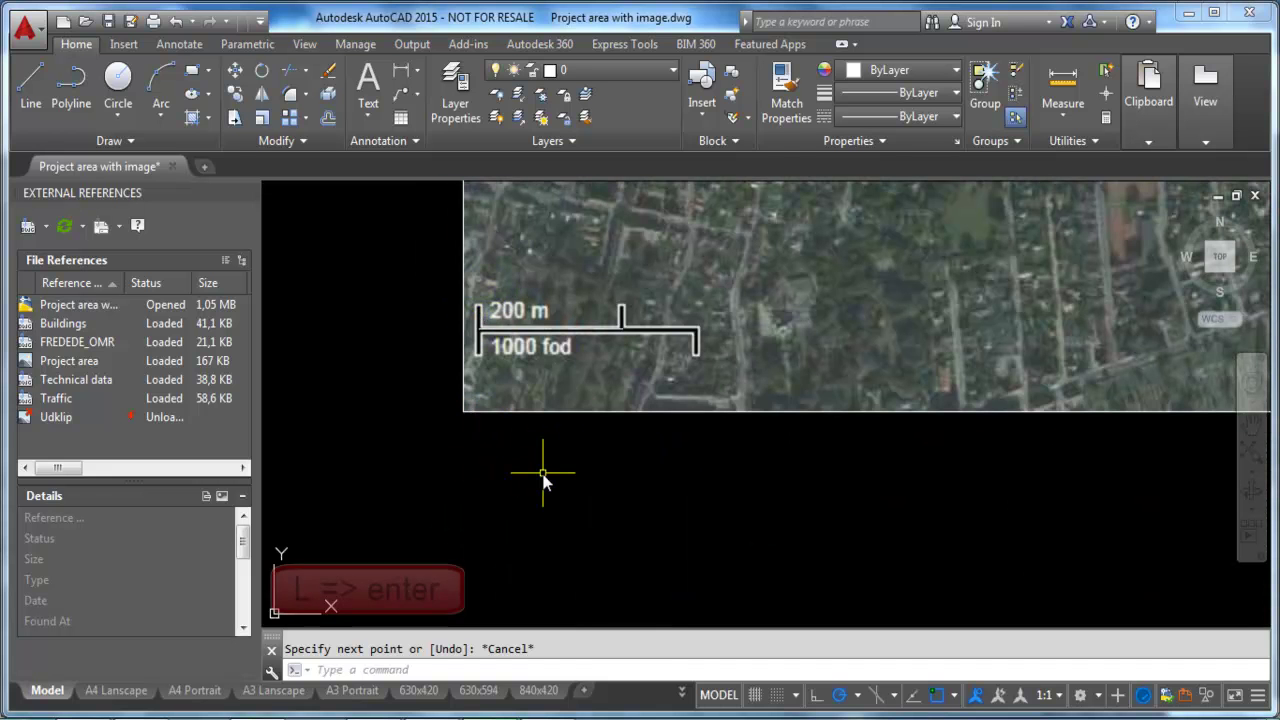
type("l")
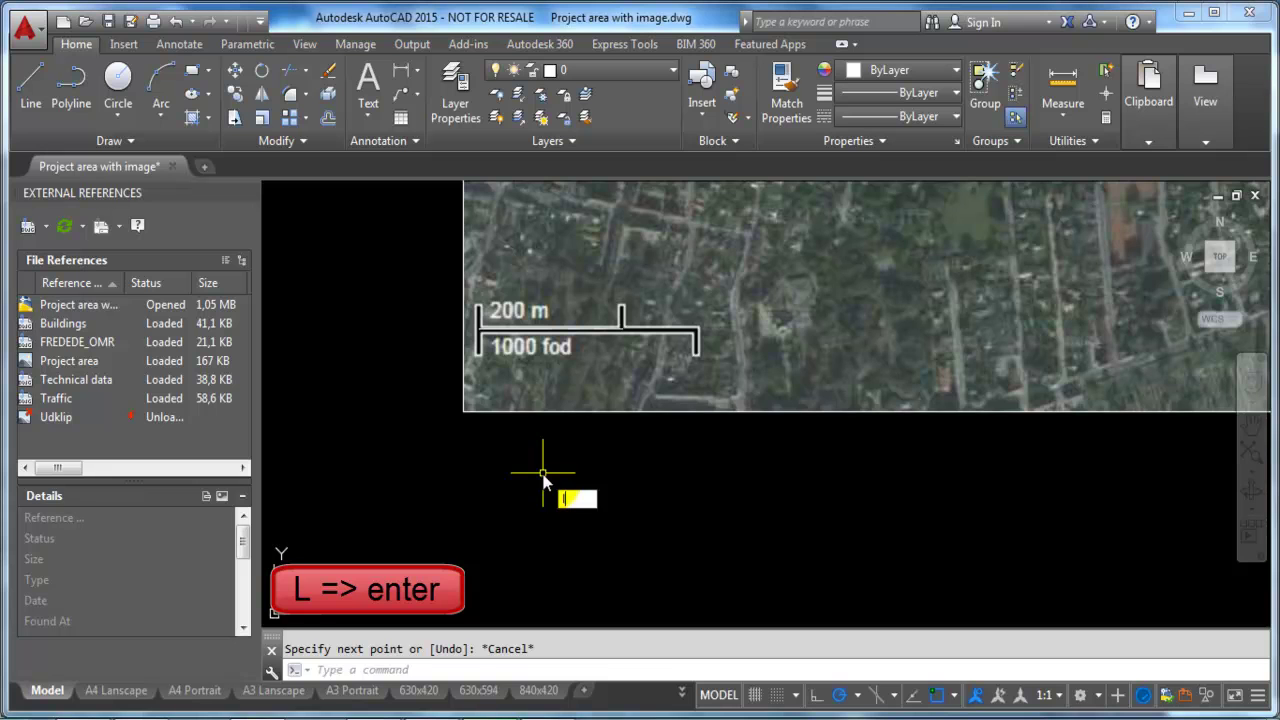
key("Return")
left_click(447, 468)
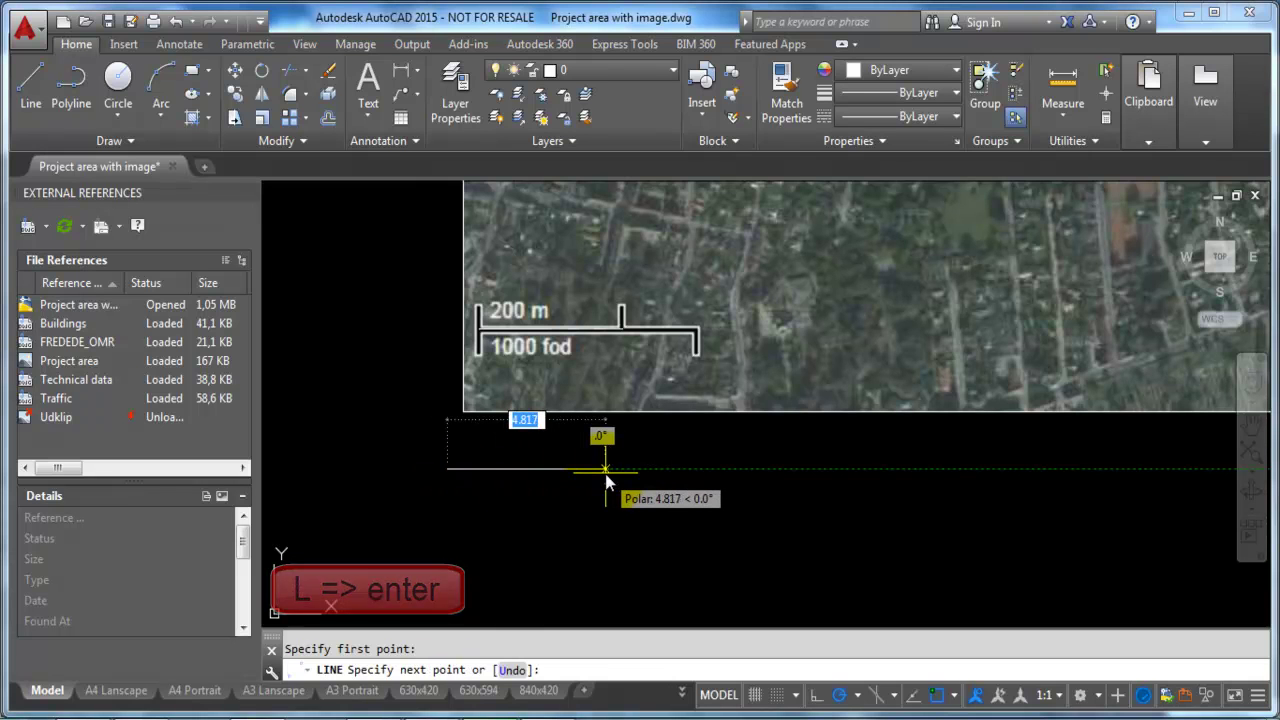
type("2")
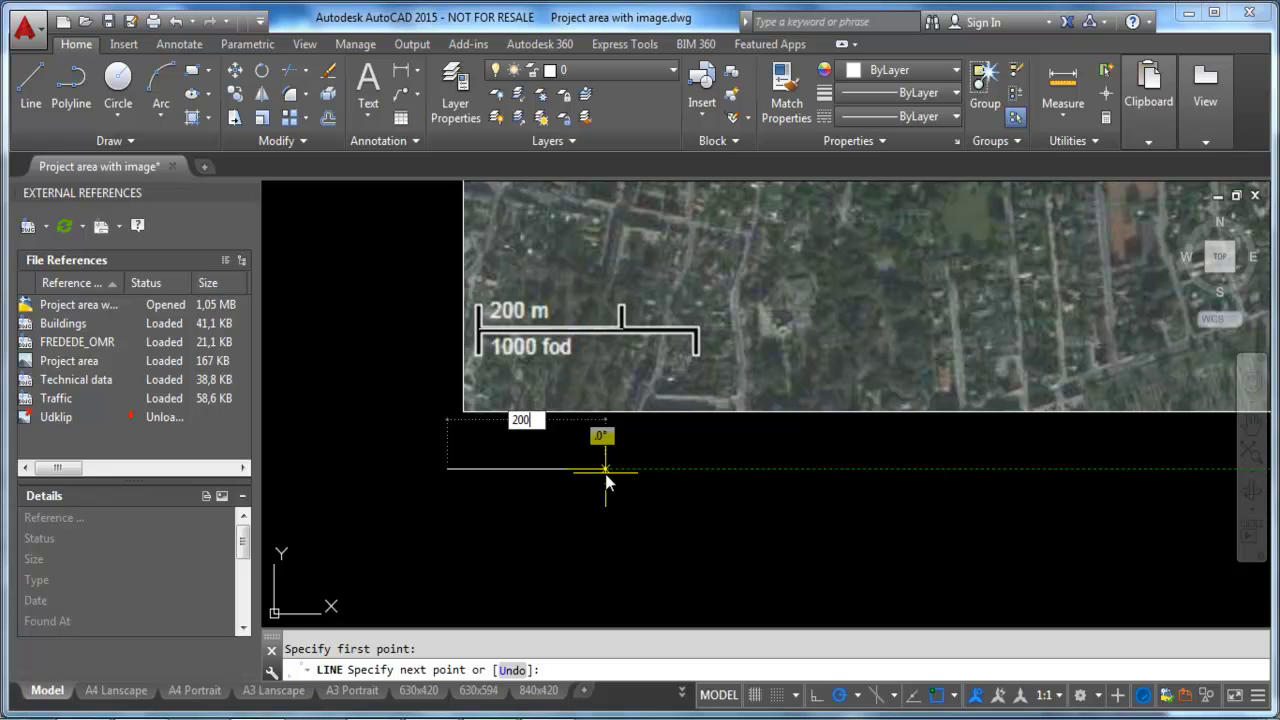
type("00")
key("Return")
key("Escape")
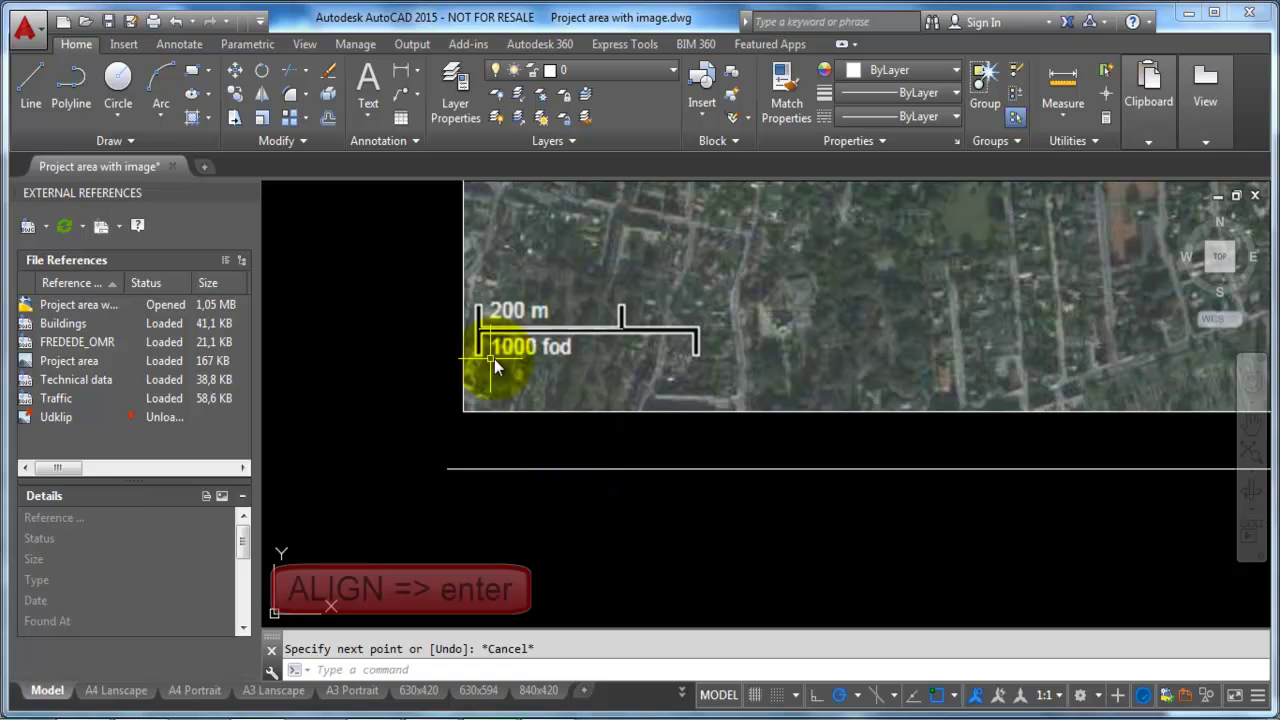
- Start the ALIGN command and select the aerial image as the object to align
left_click(510, 405)
type("ALIGN")
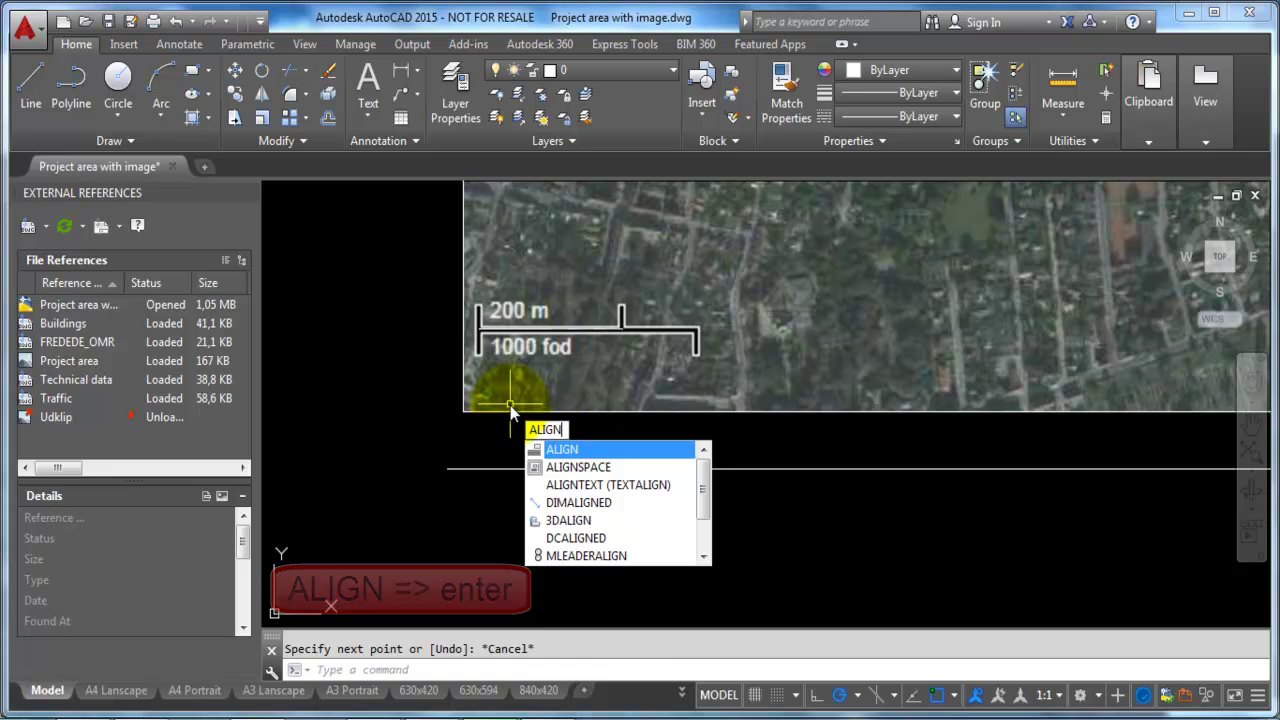
key("Return")
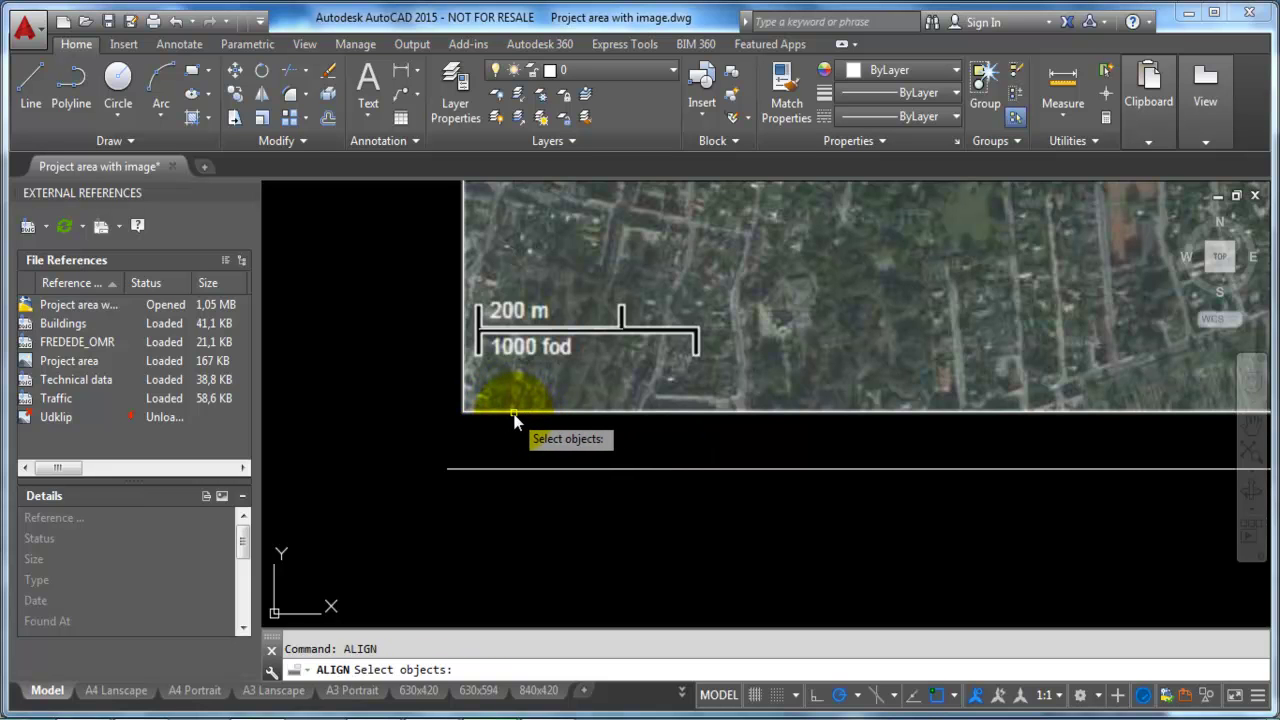
left_click(513, 414)
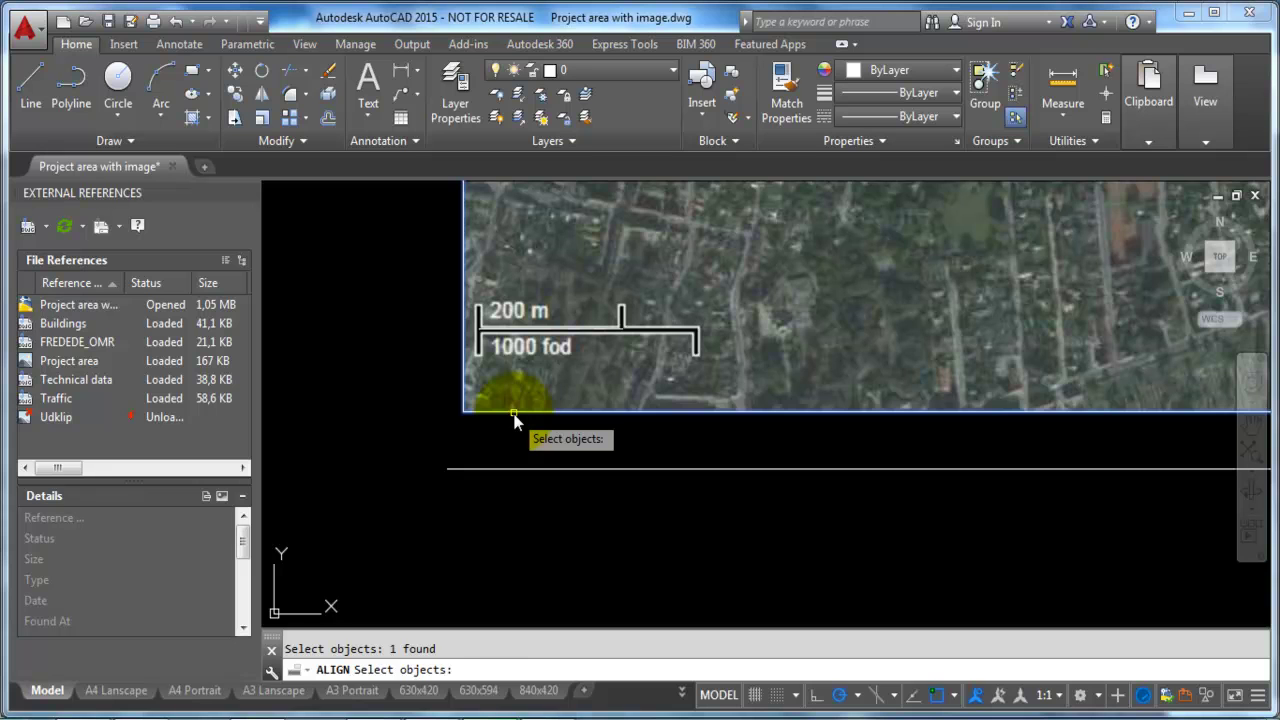
key("Return")
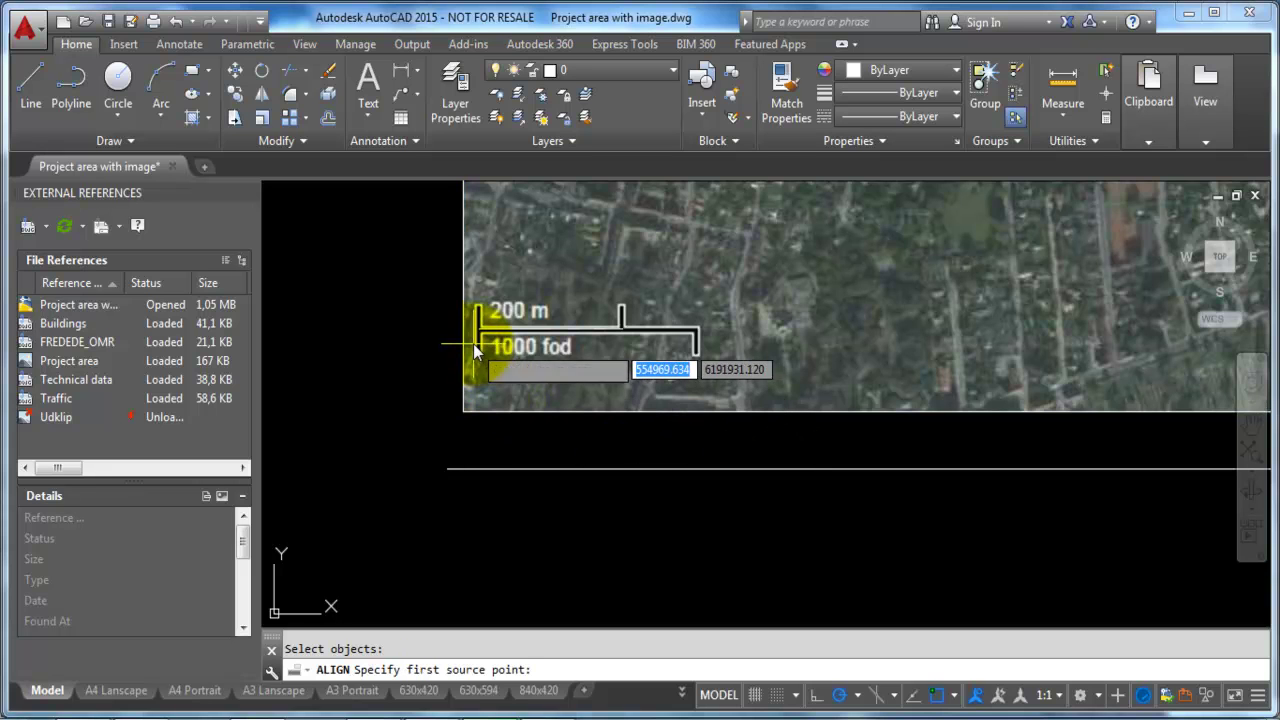
- Map the scale bar's left end and 200 m tick onto the 200-unit line's ends, answering Y to scaling
scroll(475, 344, "up", 3)
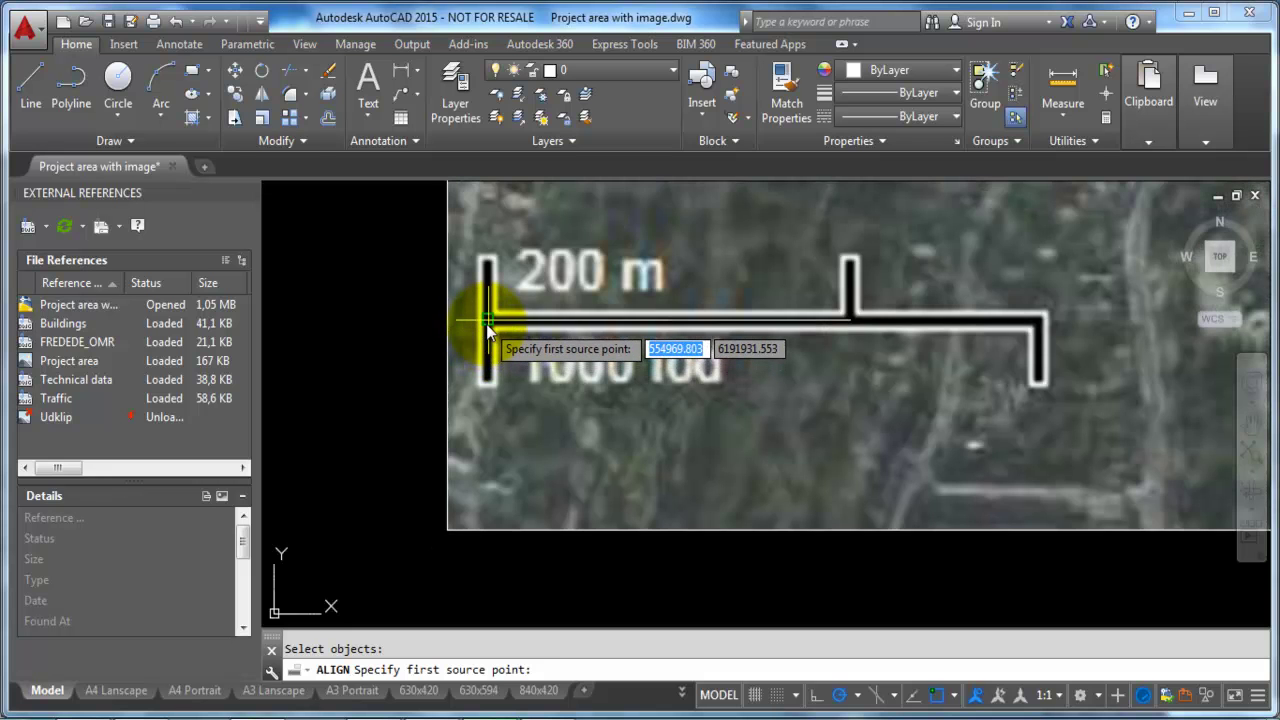
left_click(487, 330)
scroll(483, 290, "down", 3)
scroll(483, 280, "down", 2)
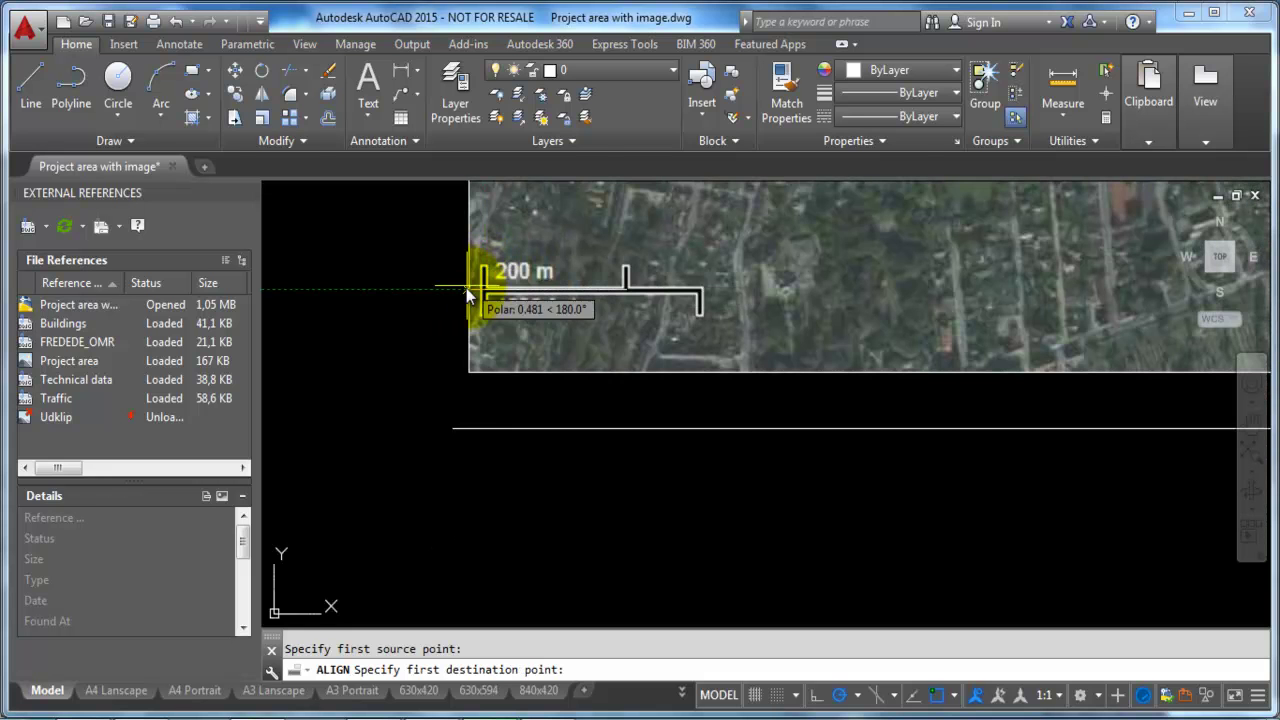
left_click(453, 428)
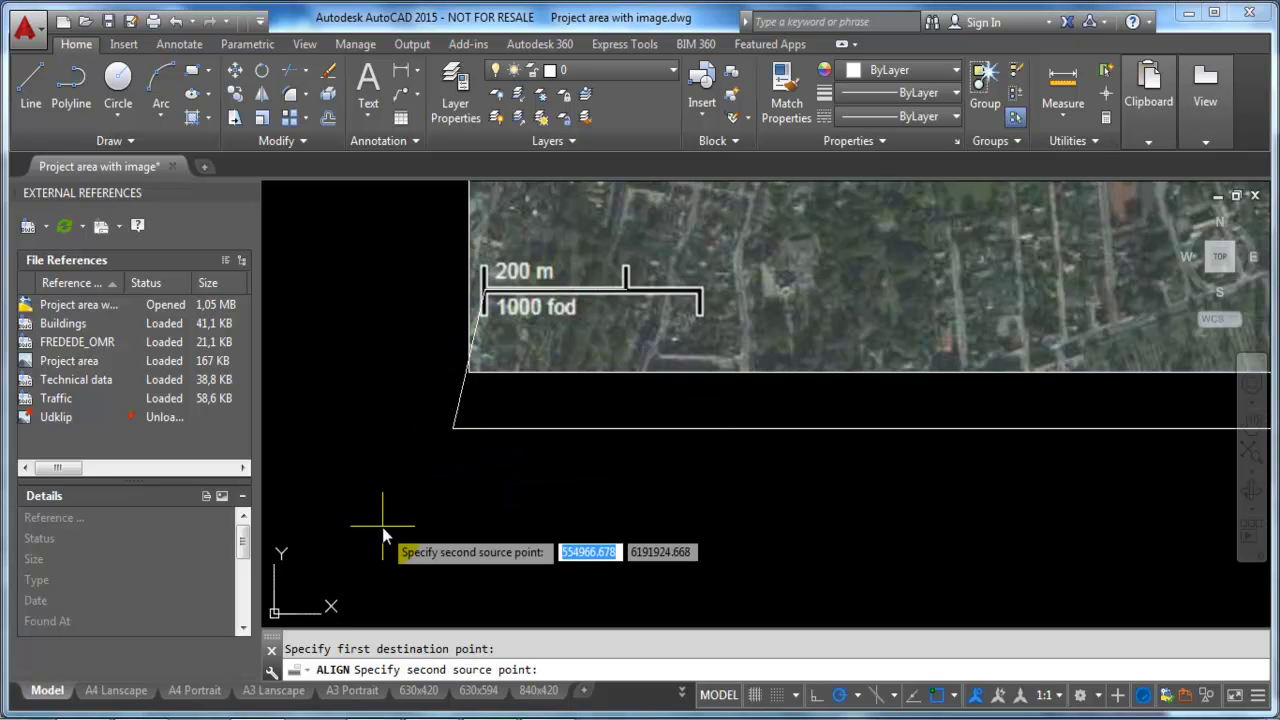
left_click(626, 296)
scroll(425, 407, "down", 3)
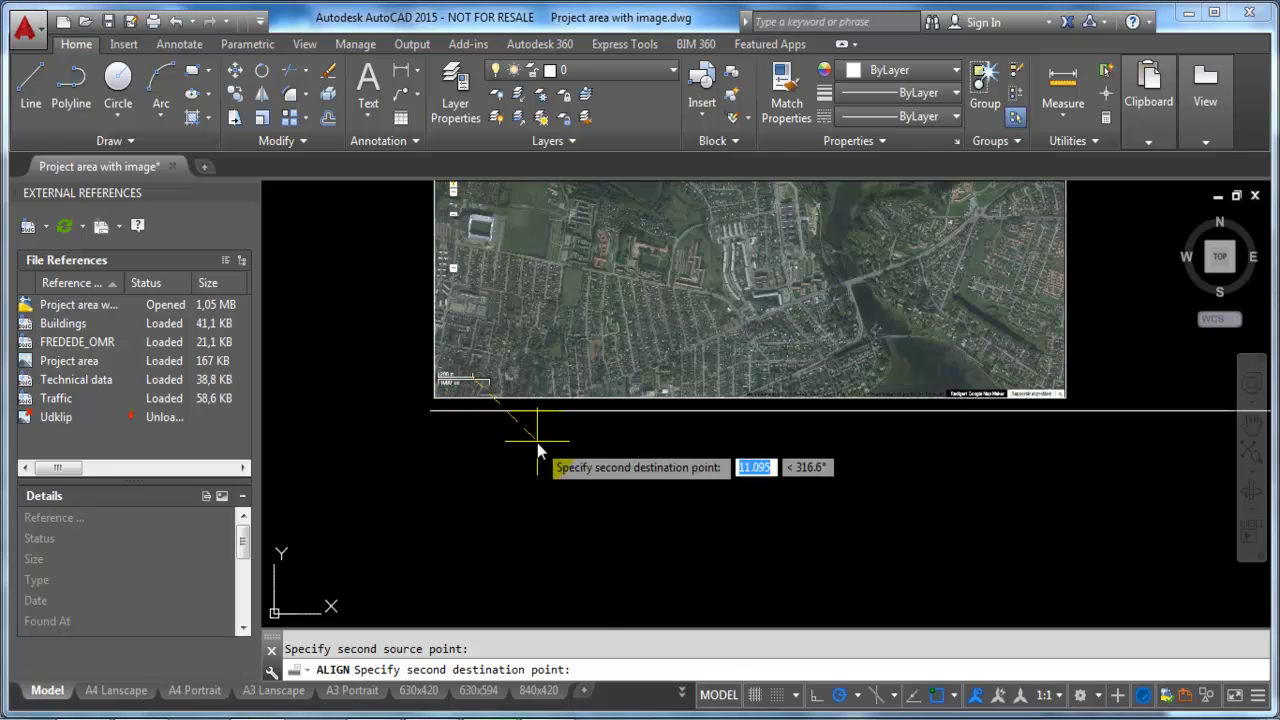
scroll(505, 455, "down", 2)
scroll(1112, 468, "up", 5)
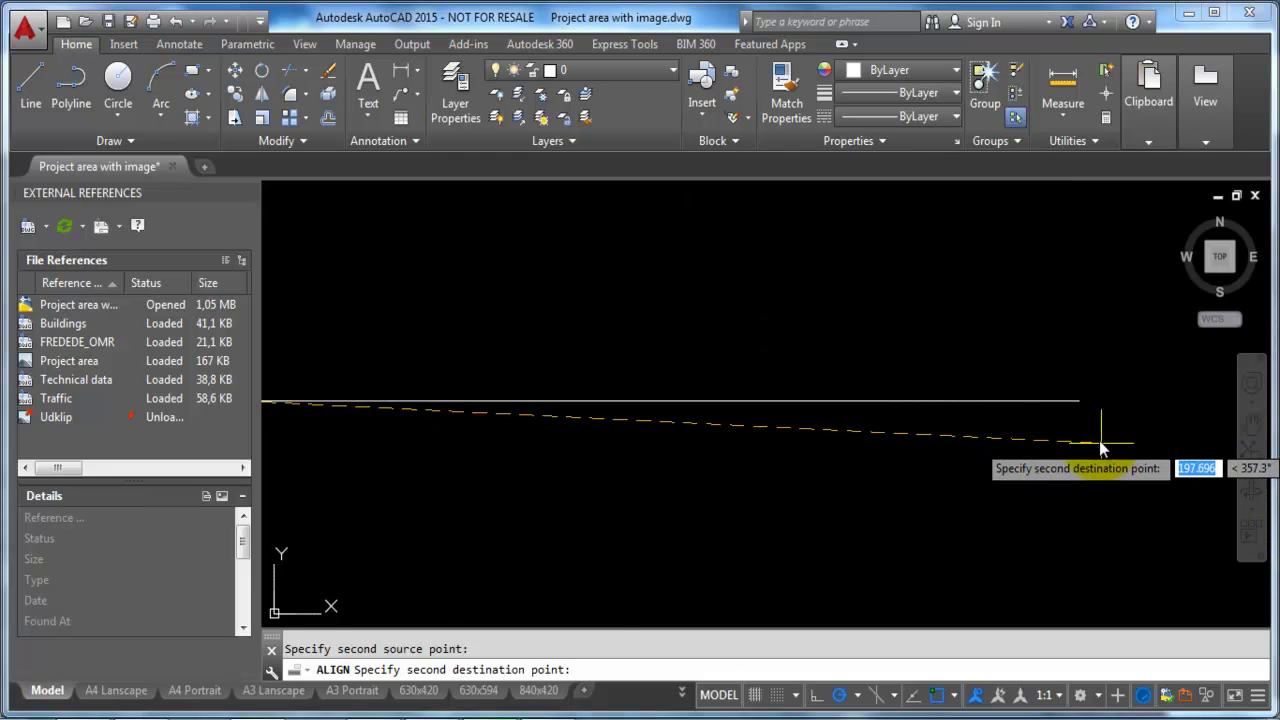
left_click(1079, 402)
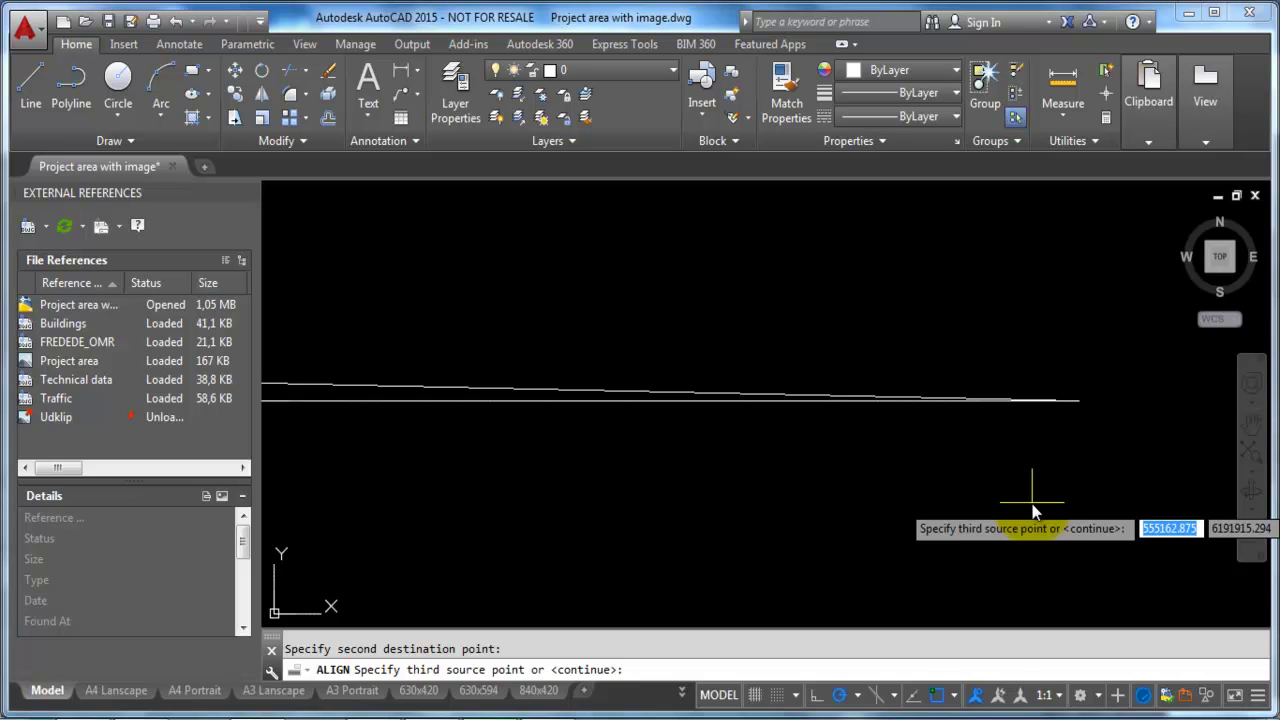
key("Return")
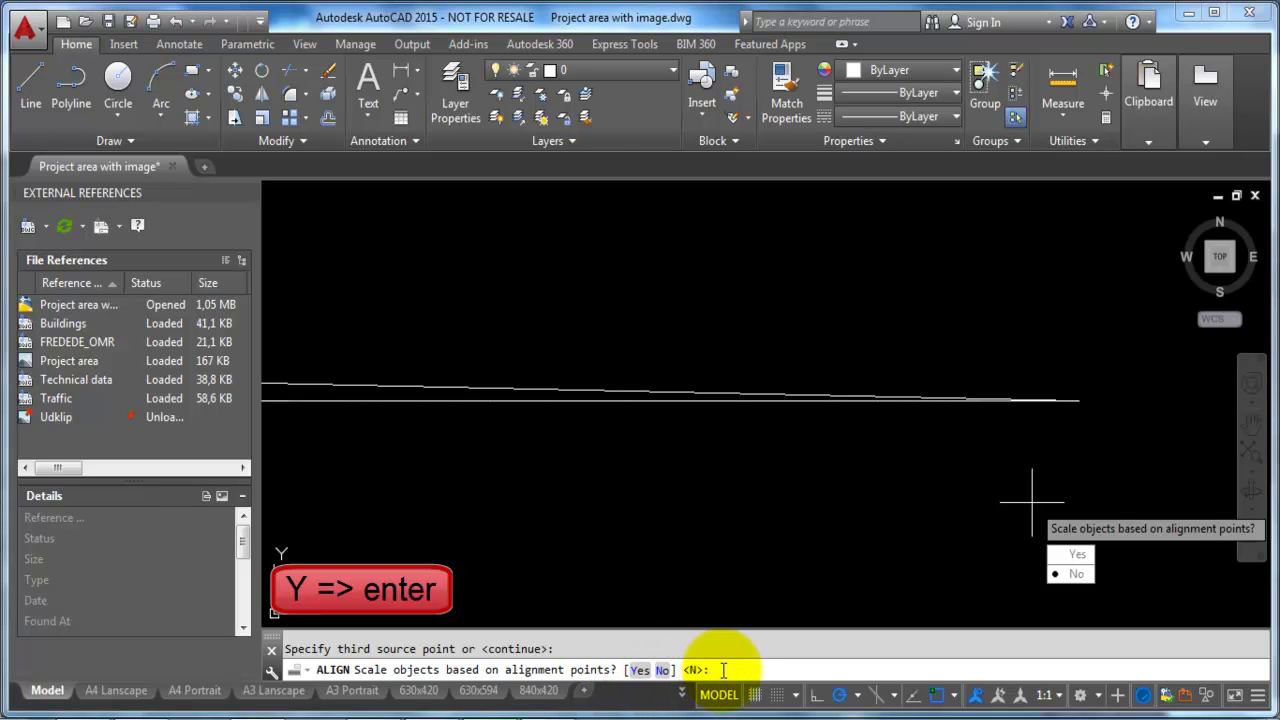
type("y")
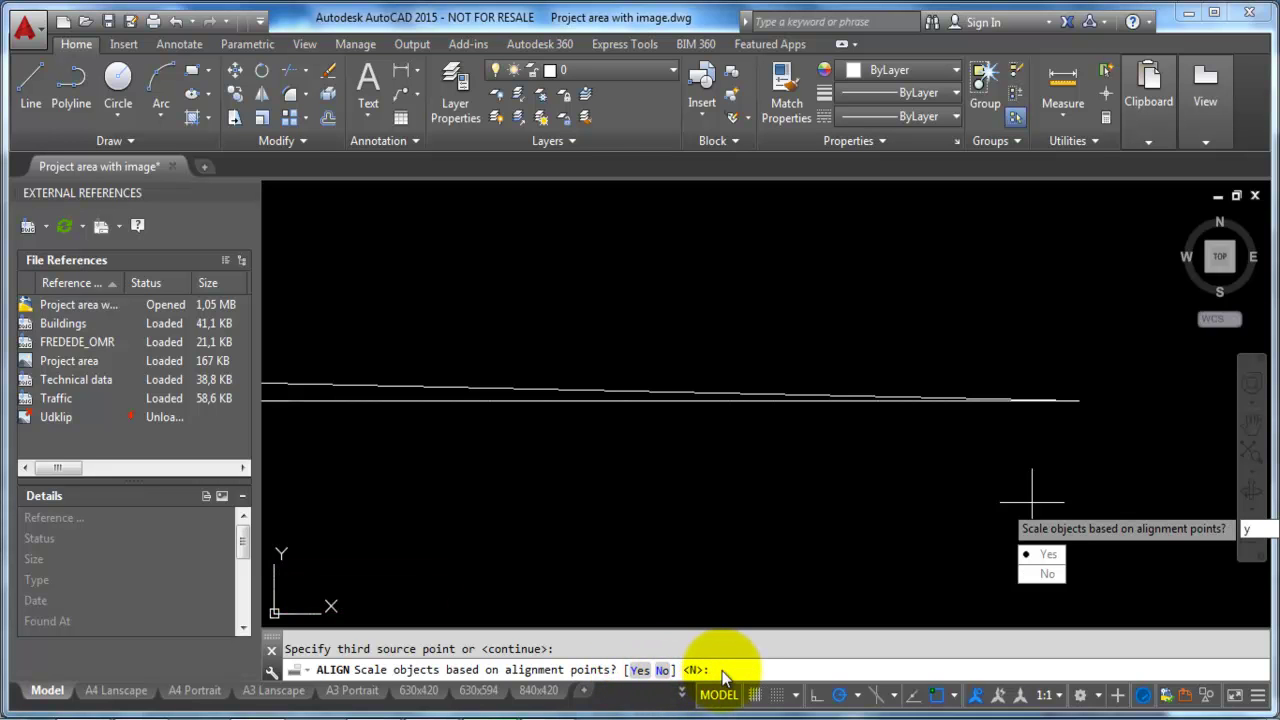
- Confirm scaling the image to the alignment points and pick the 200-unit line
key("Return")
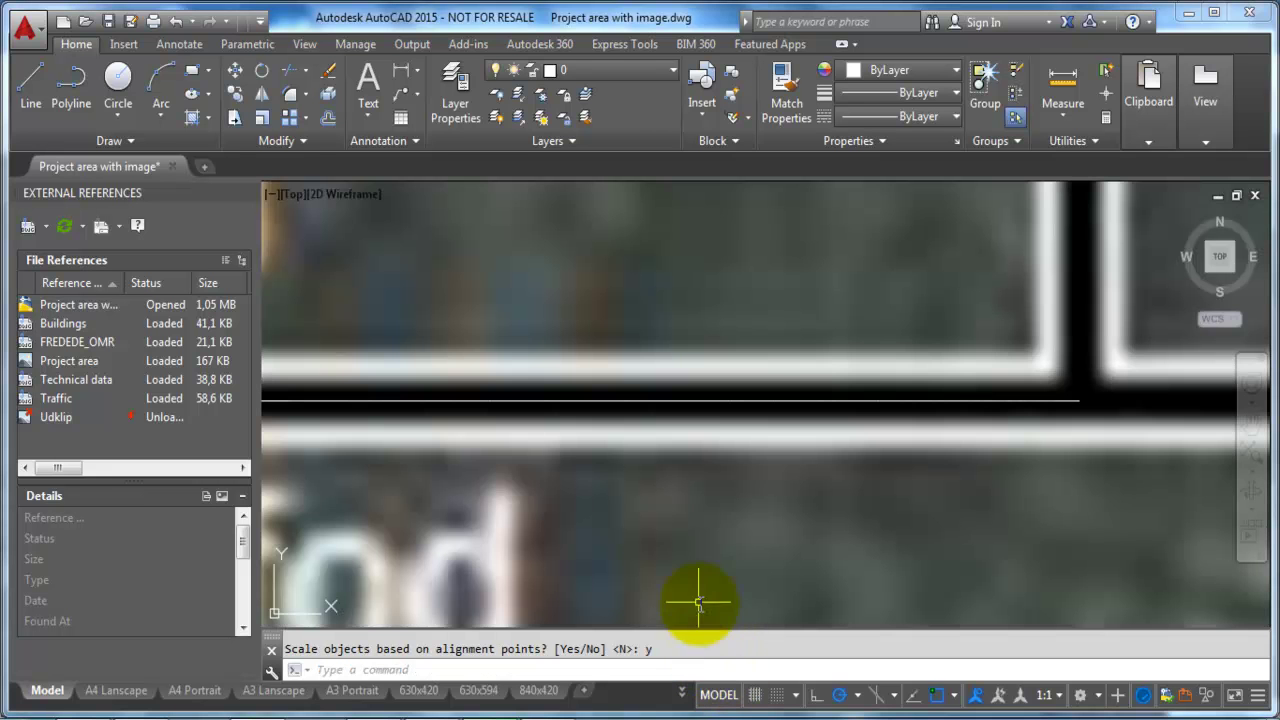
scroll(786, 486, "down", 3)
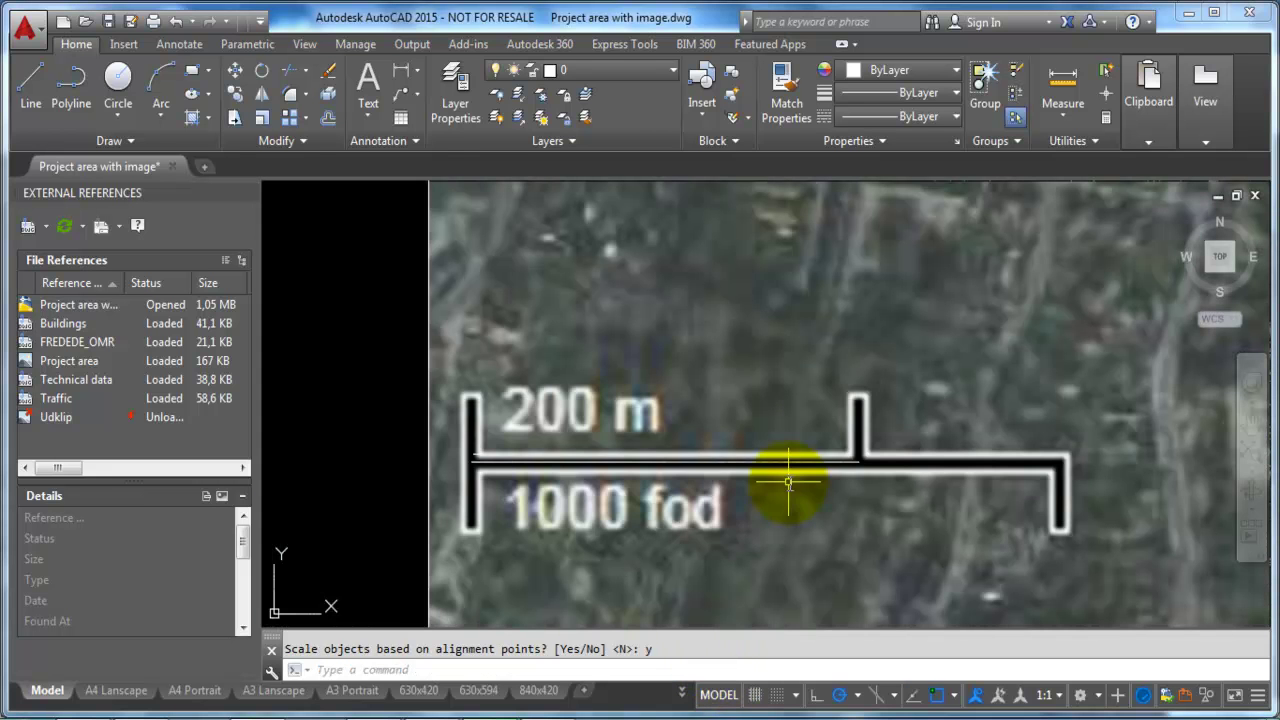
left_click(471, 462)
mouse_move(472, 463)
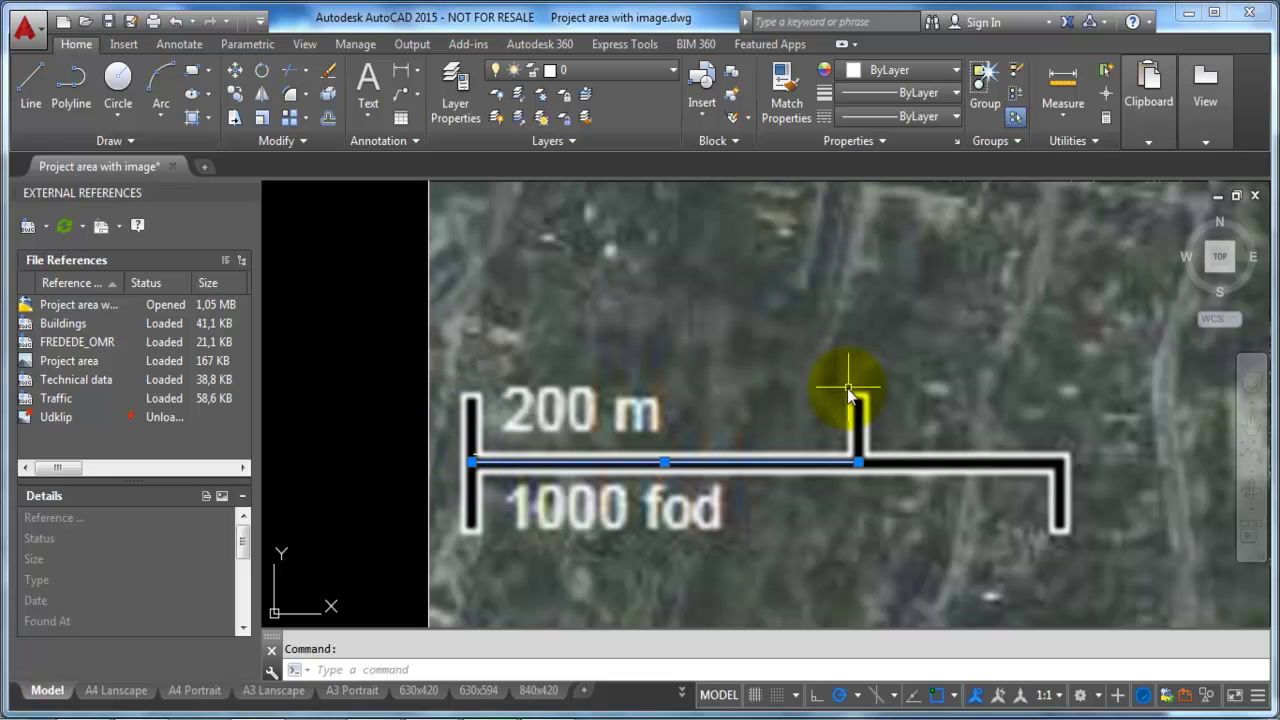
- Zoom out and select the aerial image by its top frame edge
scroll(562, 507, "down", 8)
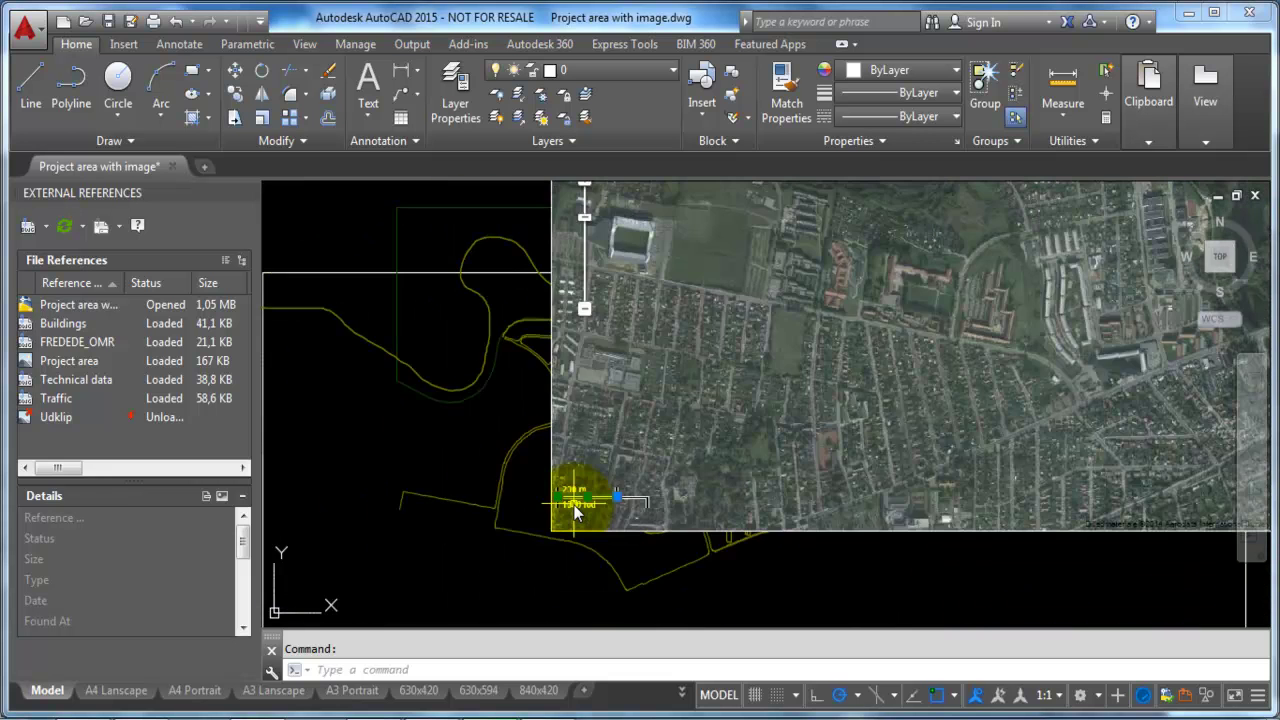
scroll(570, 515, "down", 3)
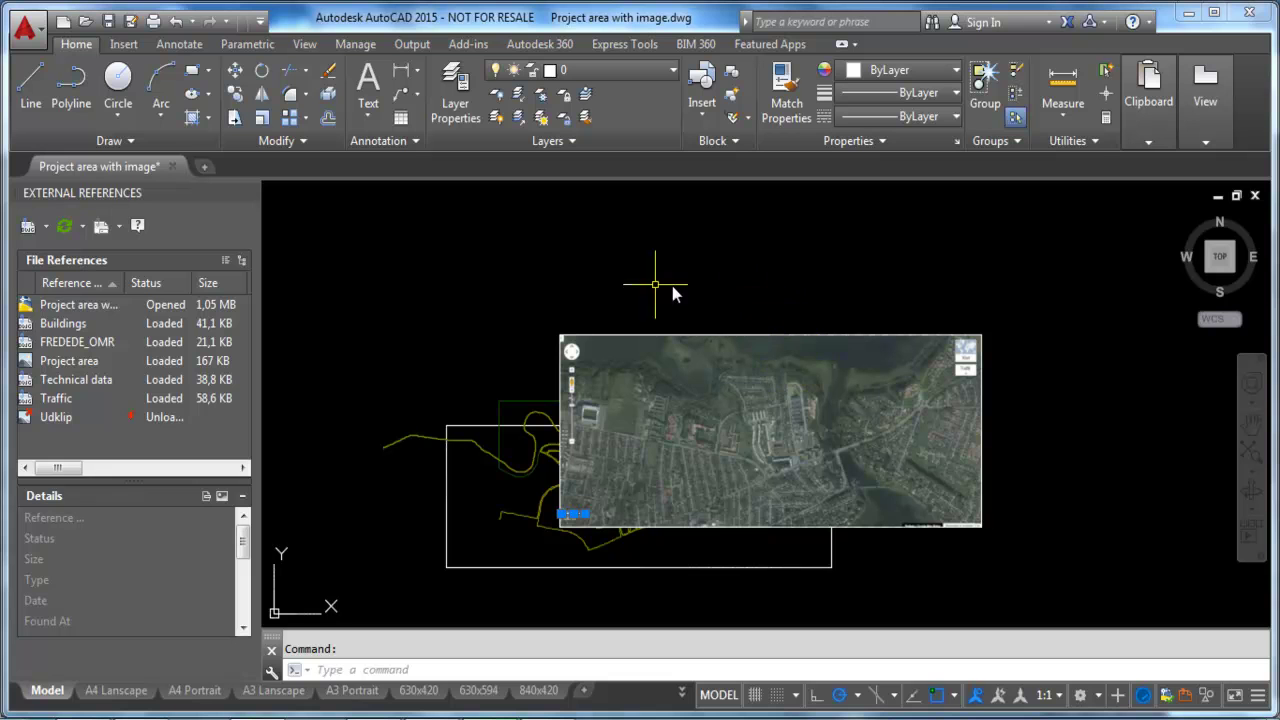
left_click(702, 522)
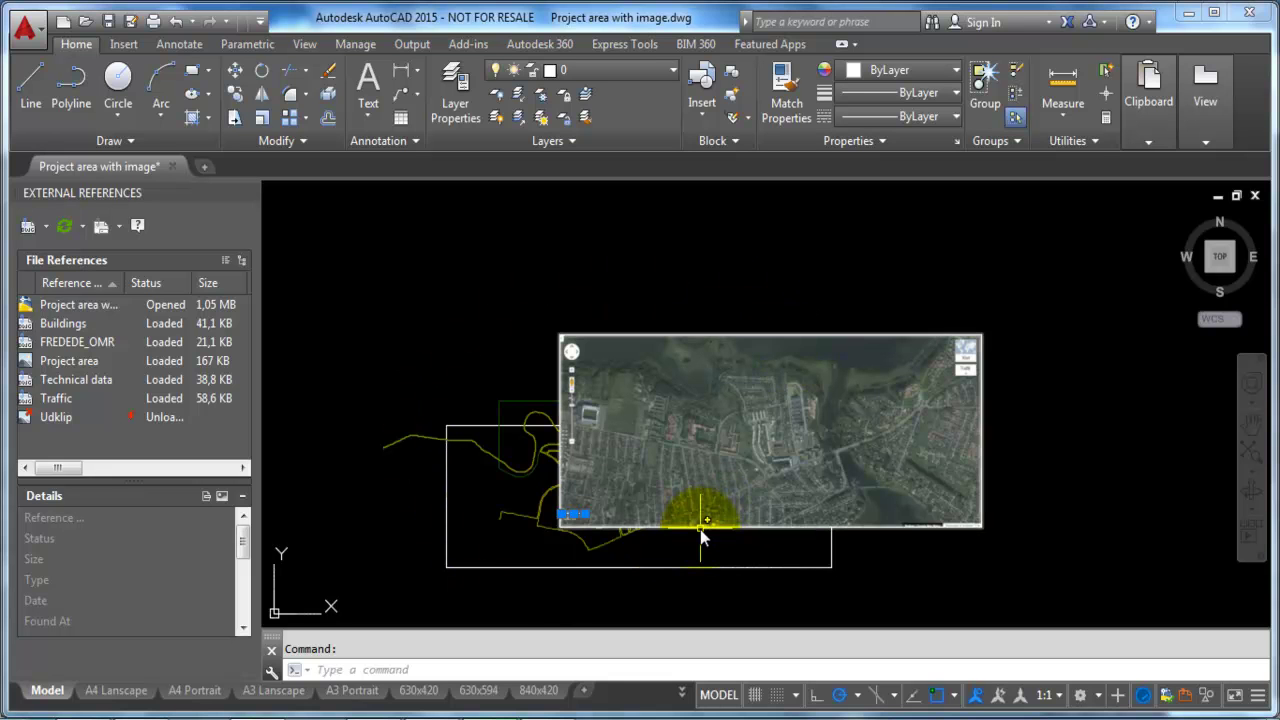
left_click(732, 336)
left_click(752, 396)
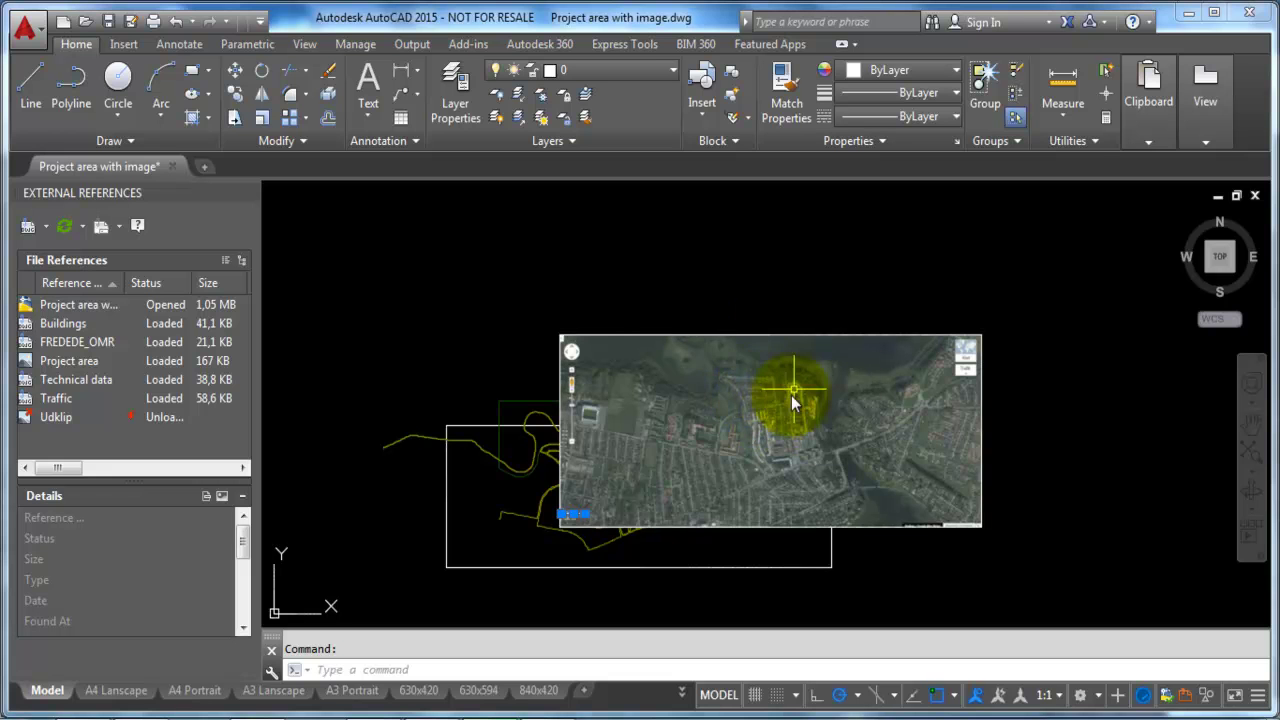
left_click(733, 338)
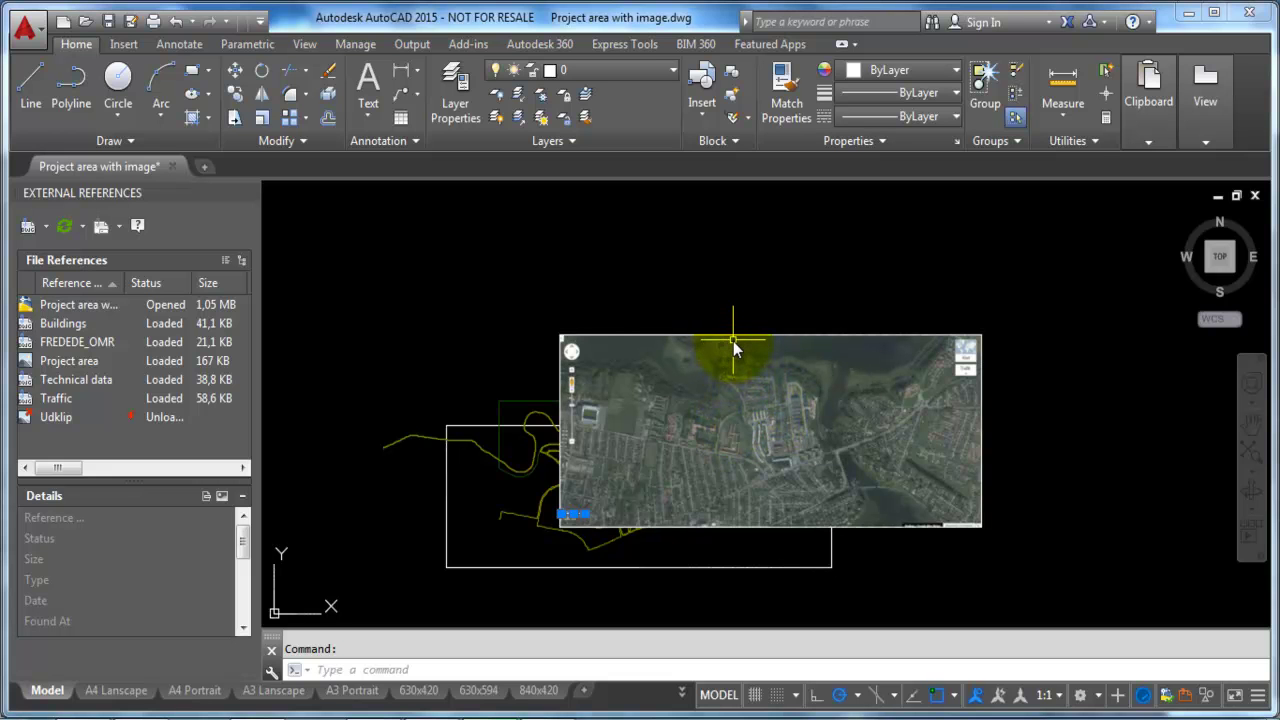
left_click(733, 338)
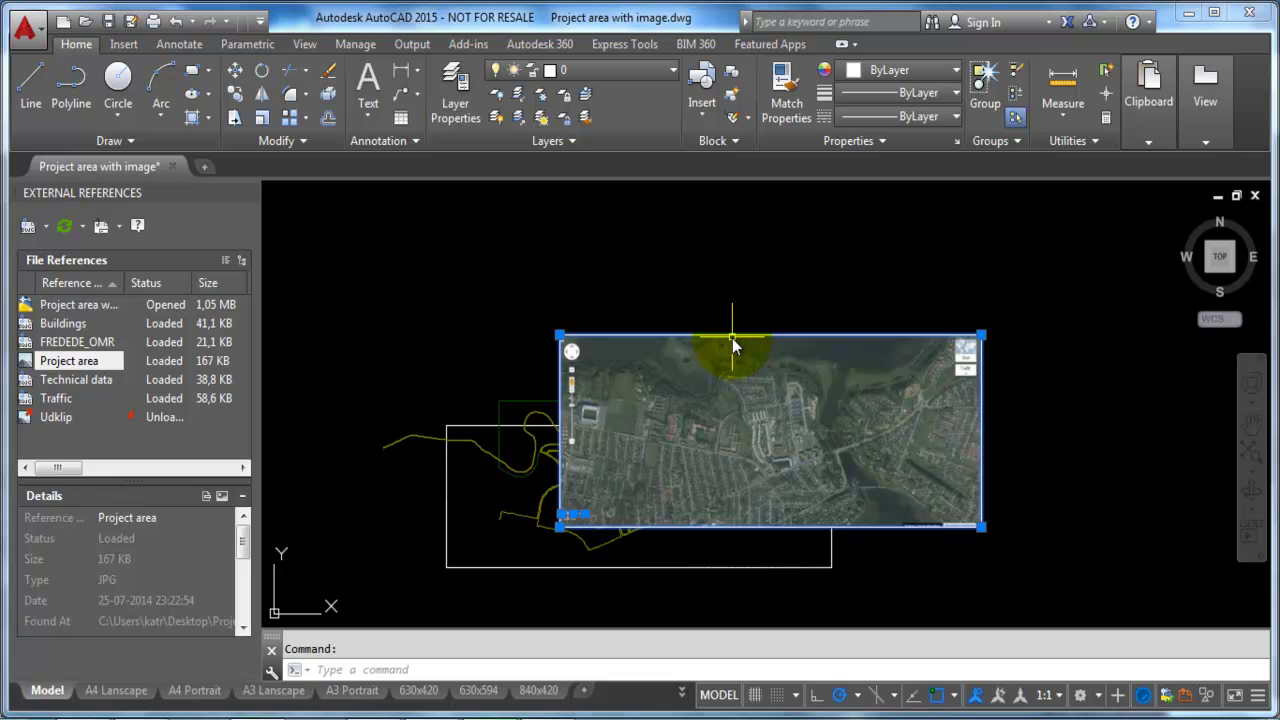
- Send the selected aerial image to the back with Draw Order, then clear the selection
right_click(732, 338)
mouse_move(805, 588)
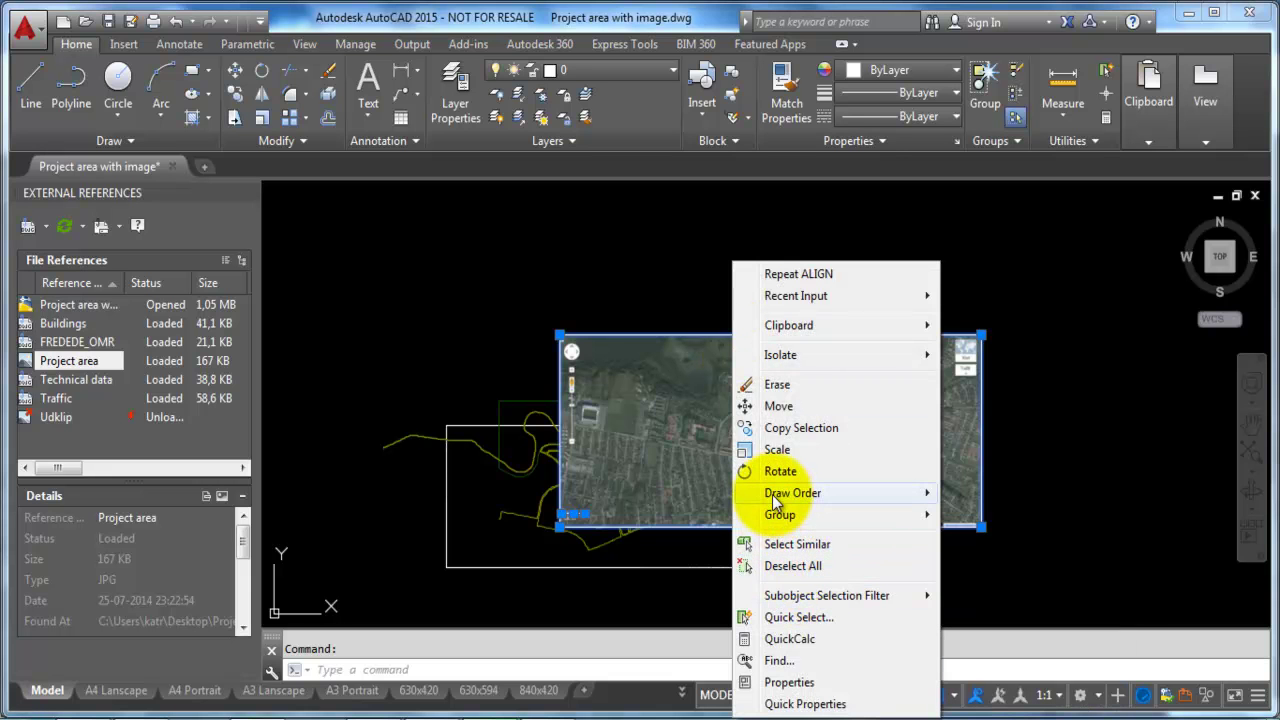
mouse_move(772, 494)
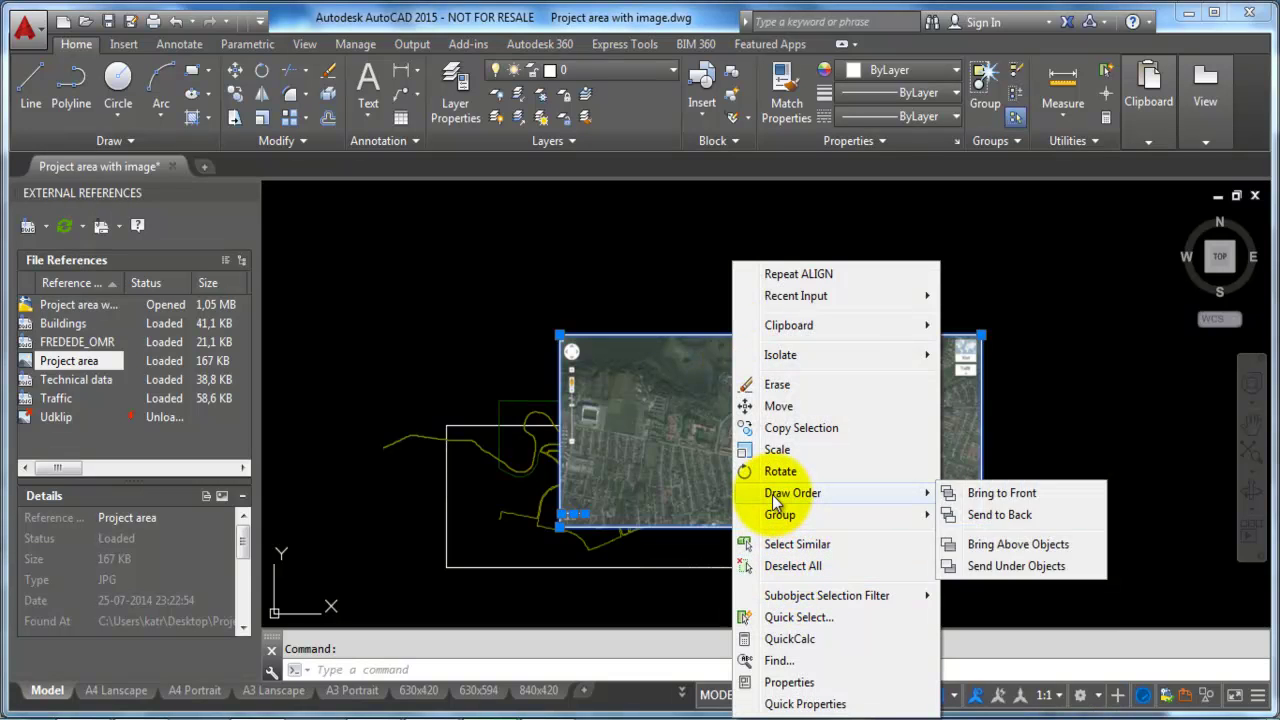
left_click(1002, 516)
key("Escape")
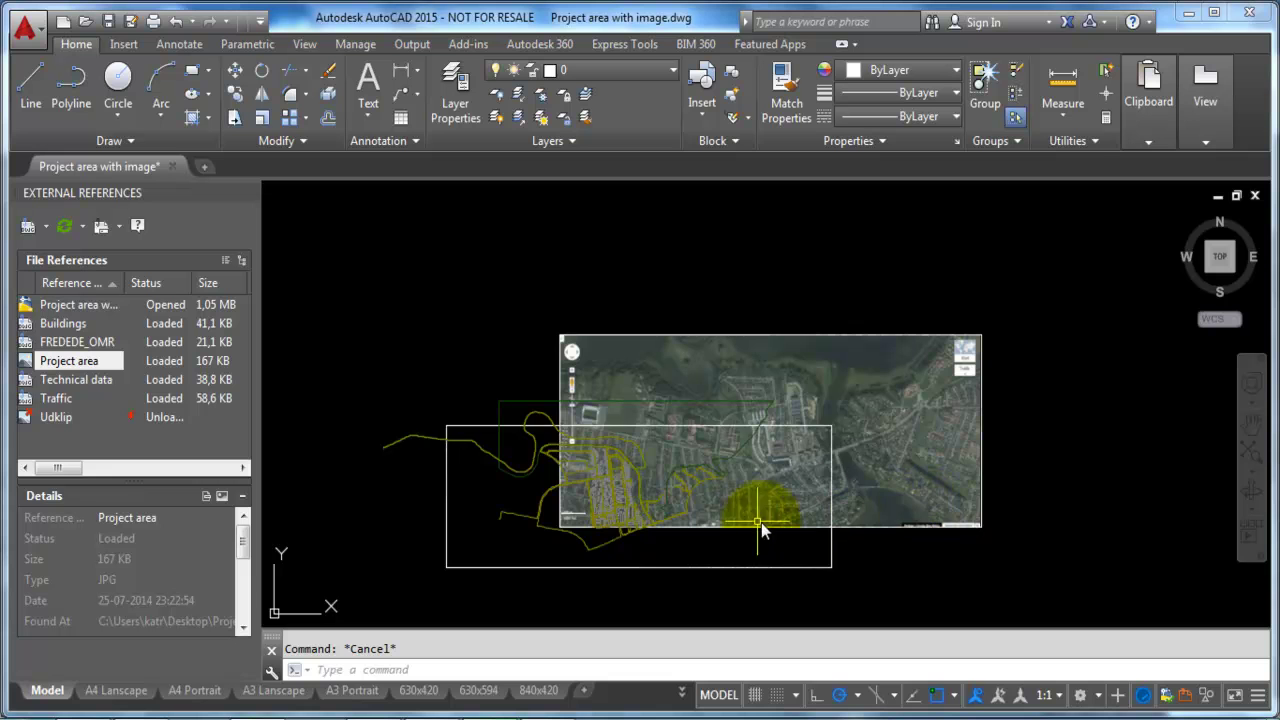
- Zoom in and out to compare the aerial image's streets with the yellow road outlines
scroll(715, 496, "up", 2)
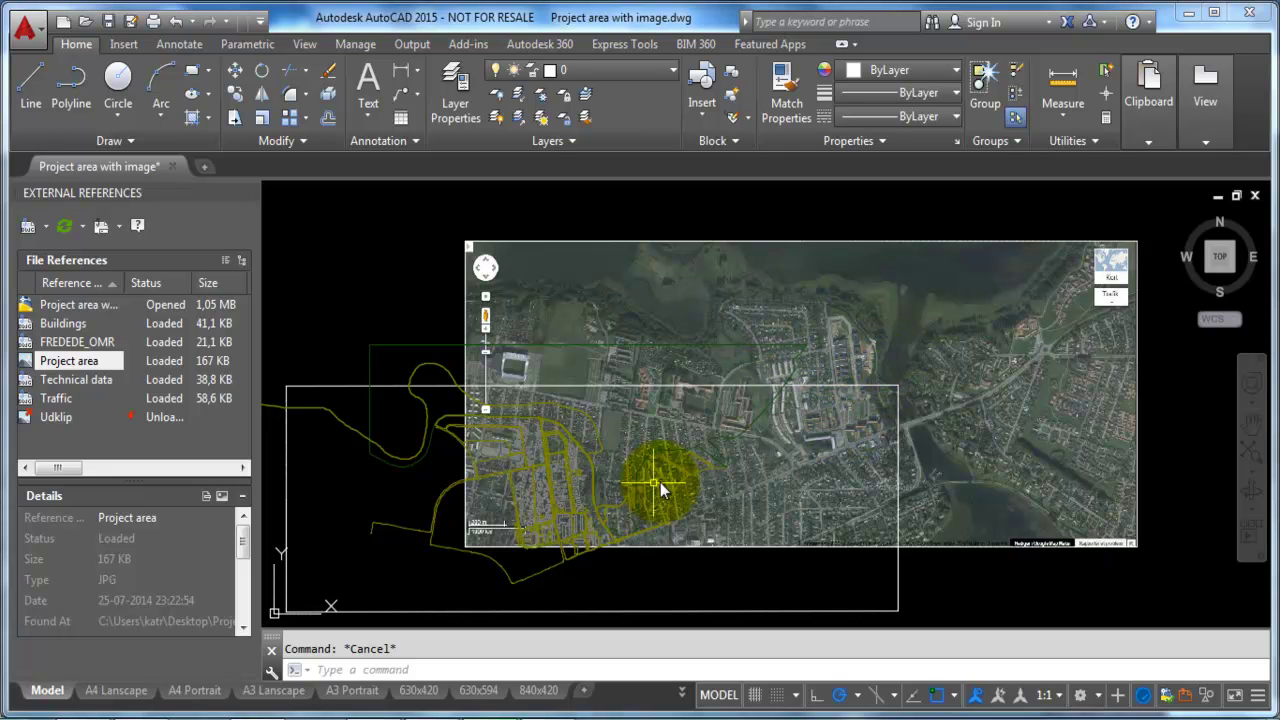
scroll(560, 453, "up", 2)
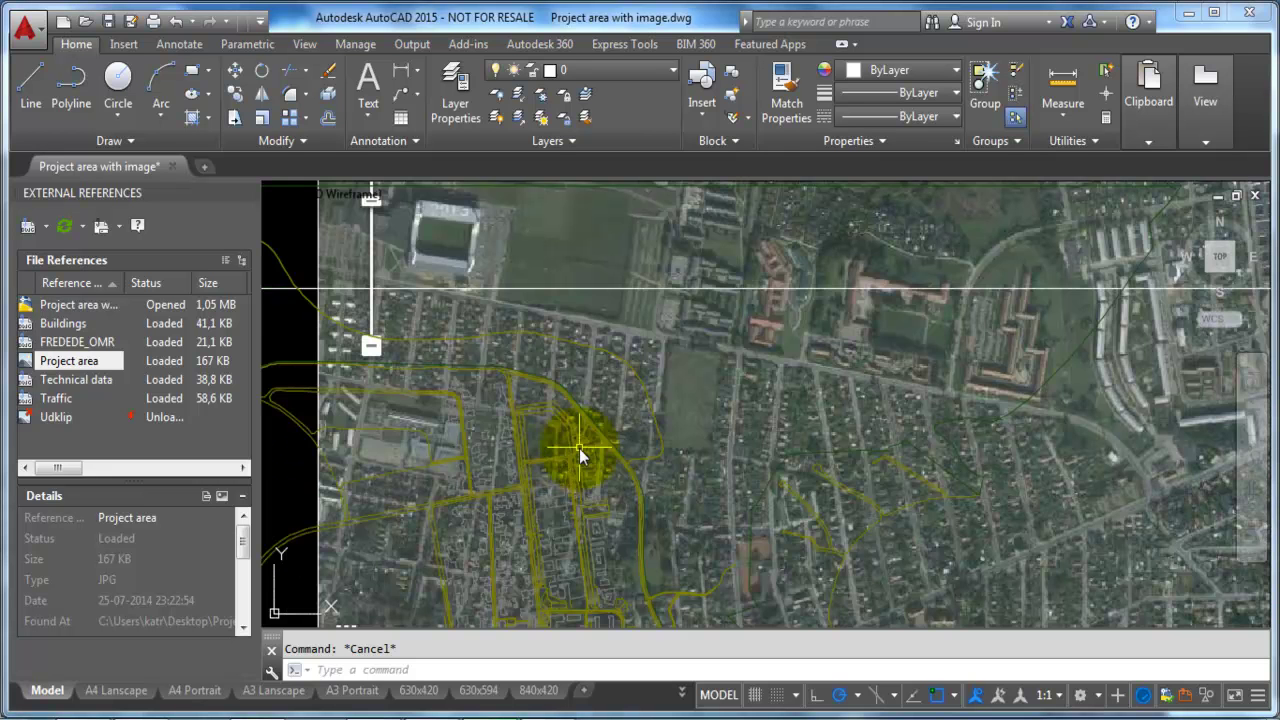
scroll(536, 412, "up", 2)
scroll(536, 412, "up", 3)
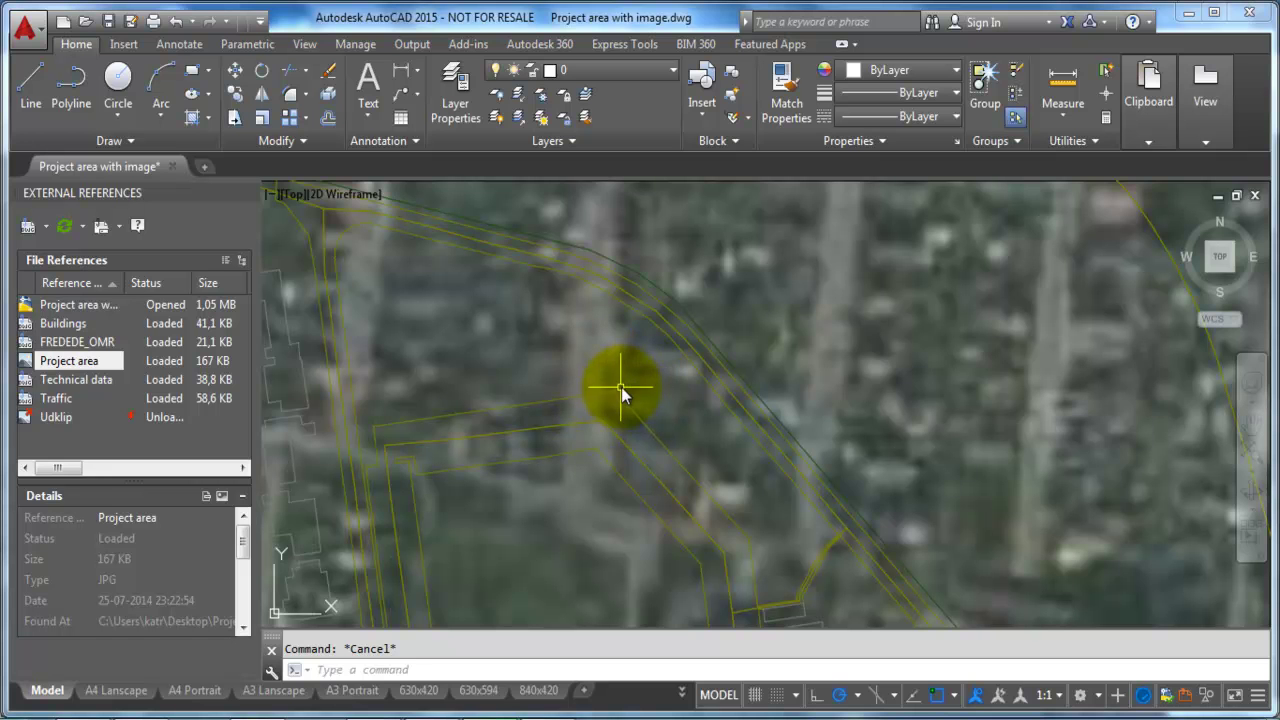
scroll(590, 440, "down", 10)
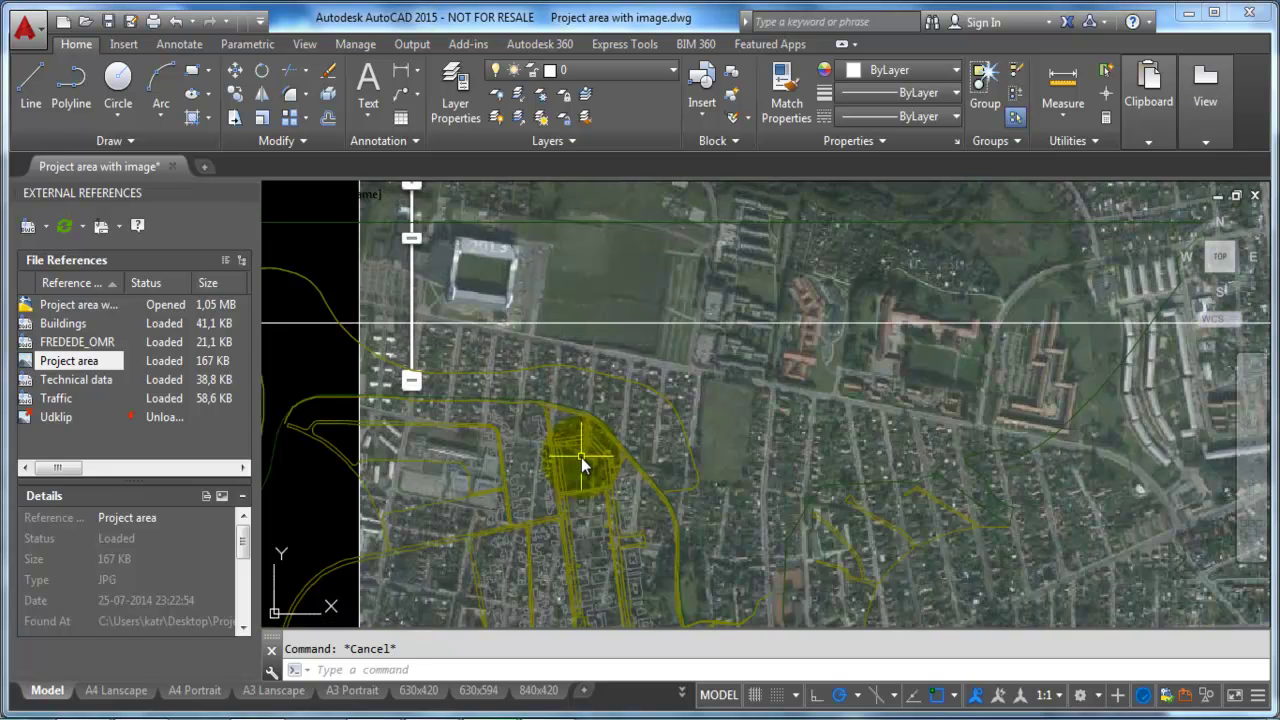
scroll(848, 352, "up", 8)
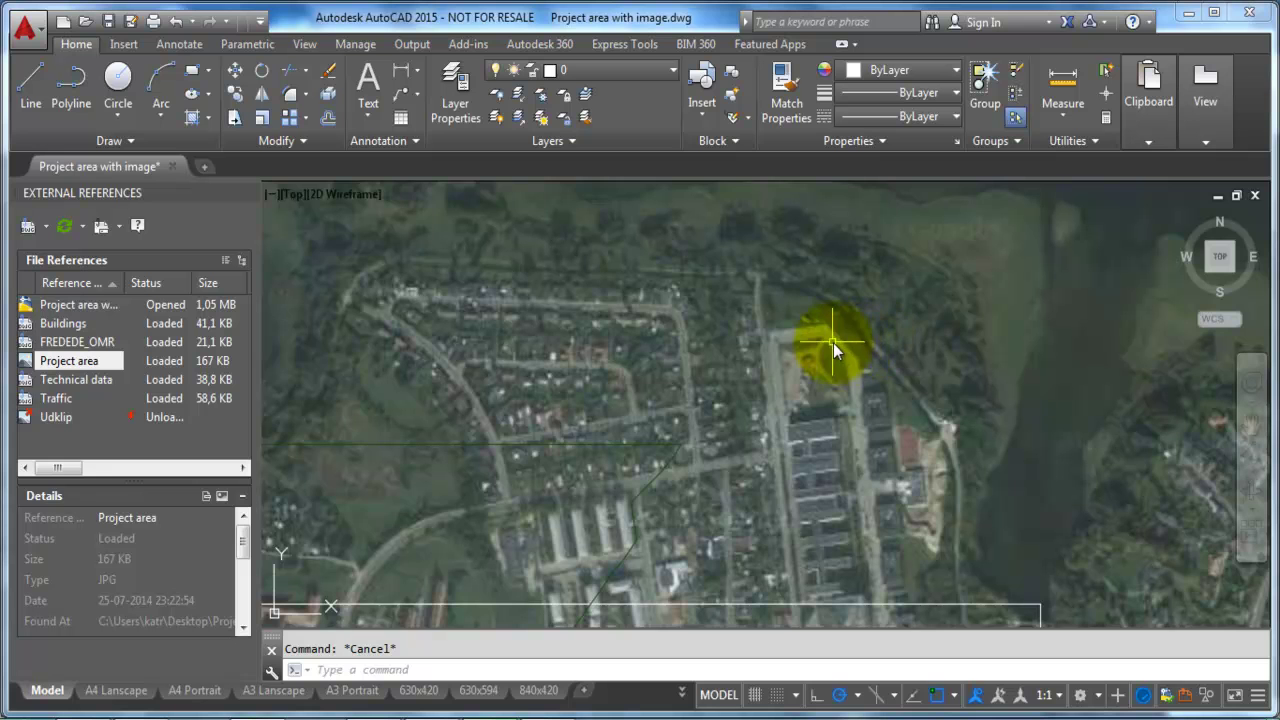
scroll(709, 460, "down", 4)
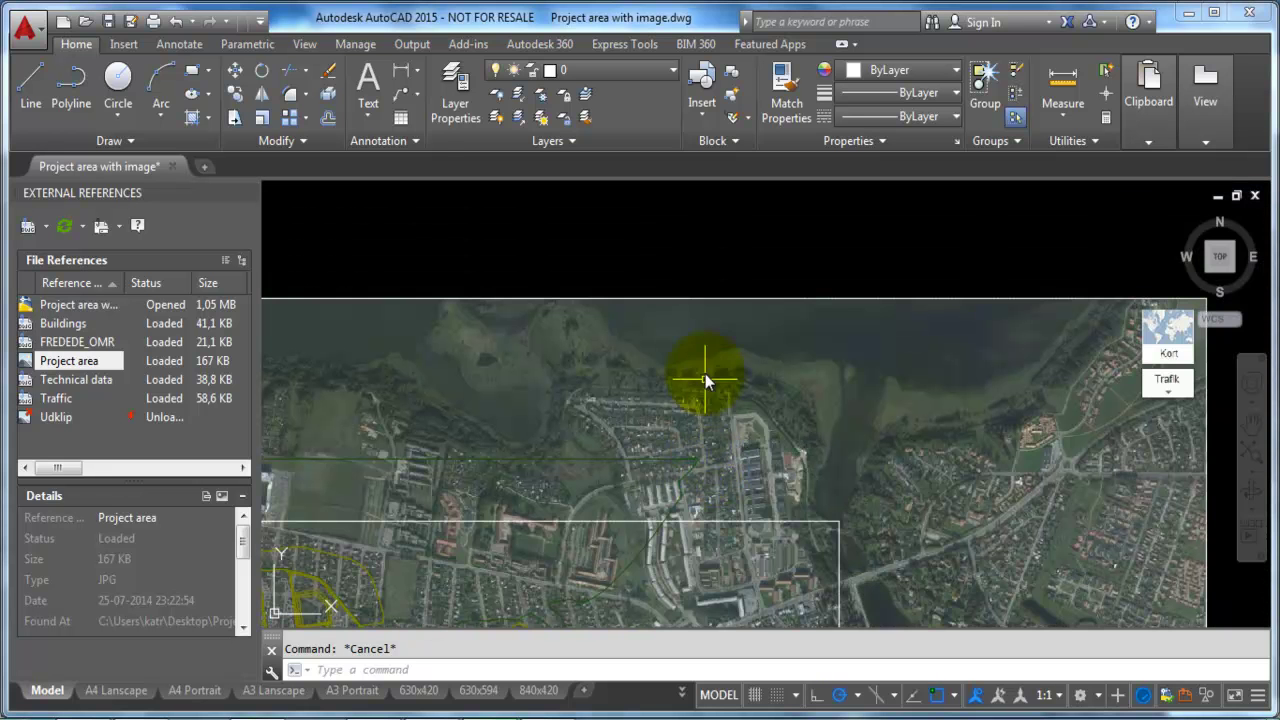
- Move the aerial image from its road corner onto the matching yellow outline corner
left_click(700, 299)
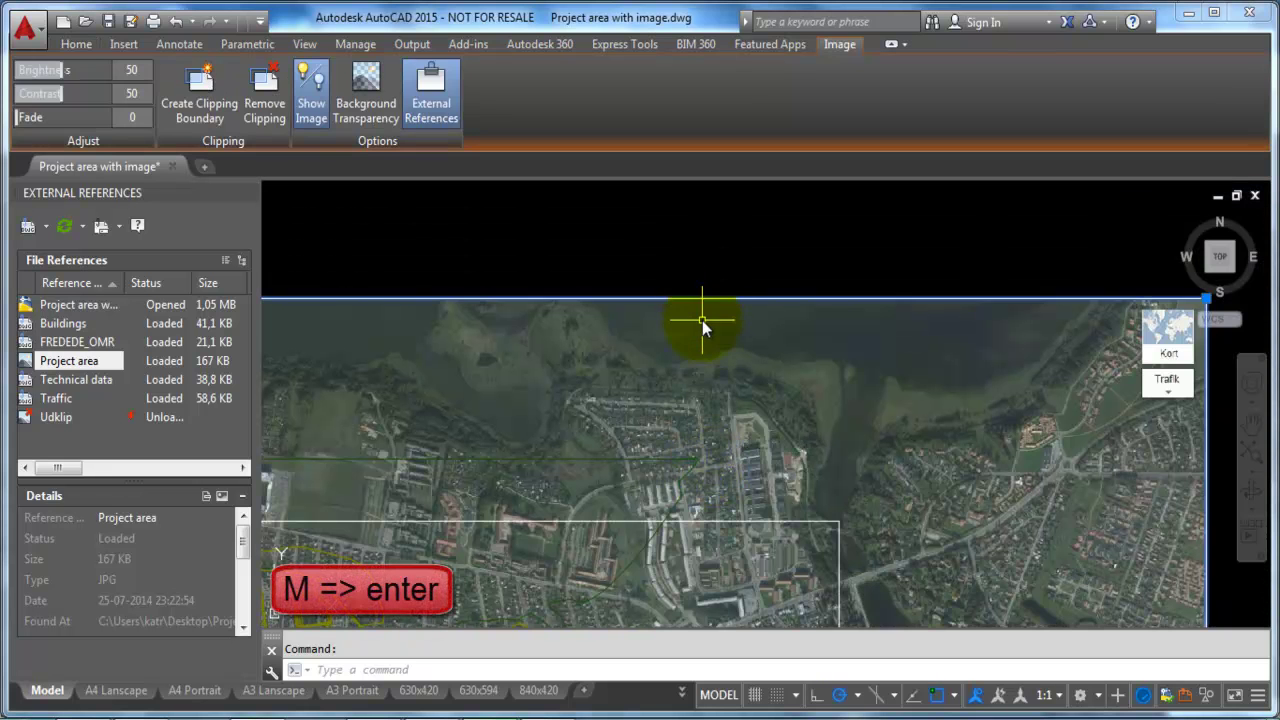
type("m")
key("Return")
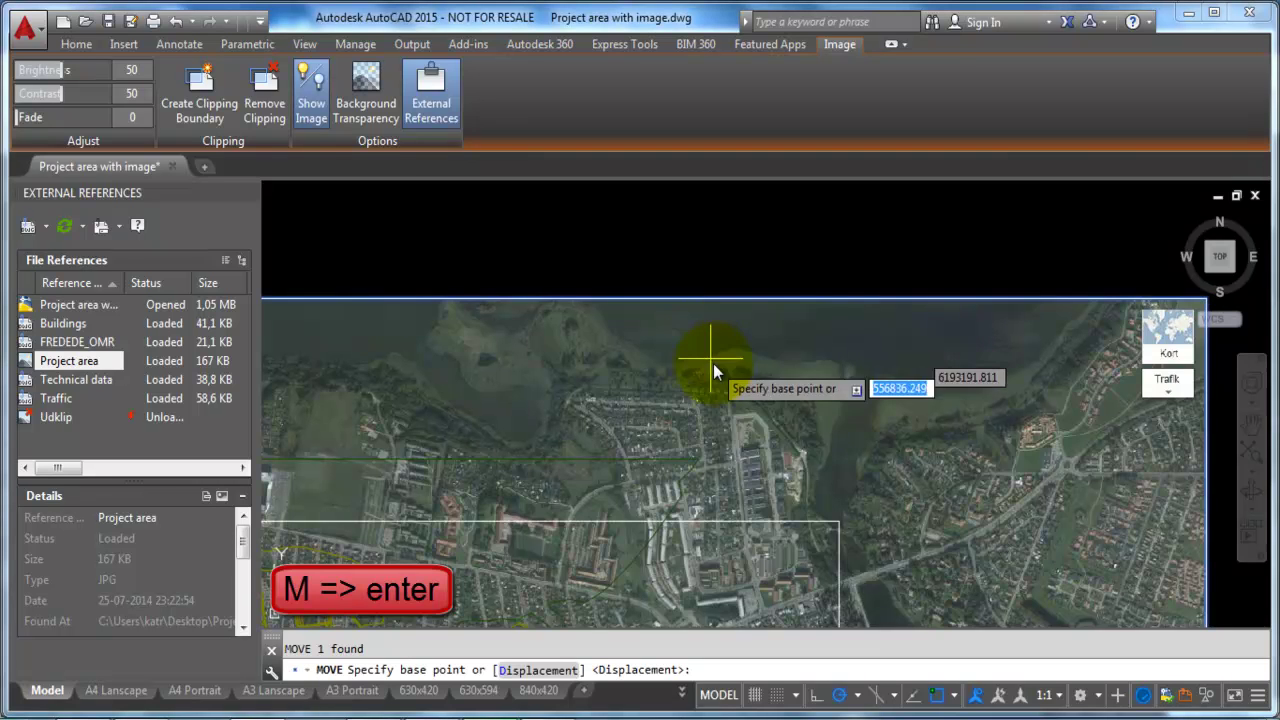
scroll(760, 430, "up", 5)
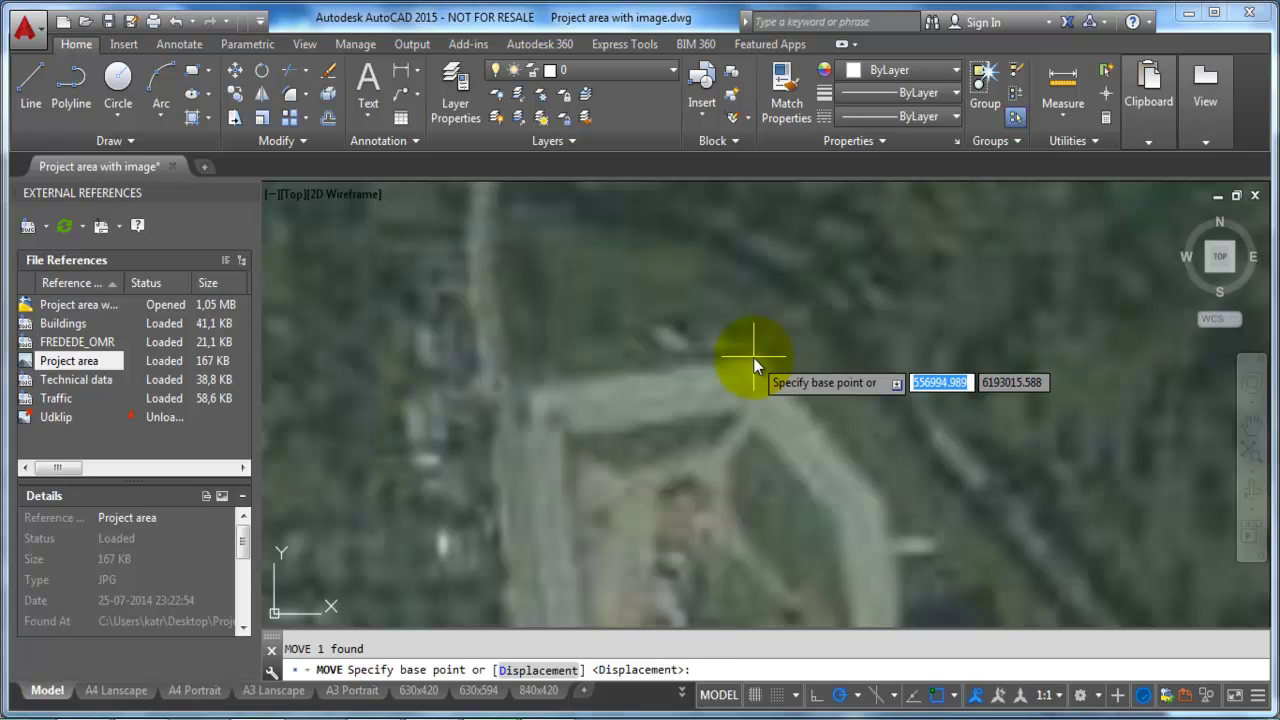
left_click(753, 357)
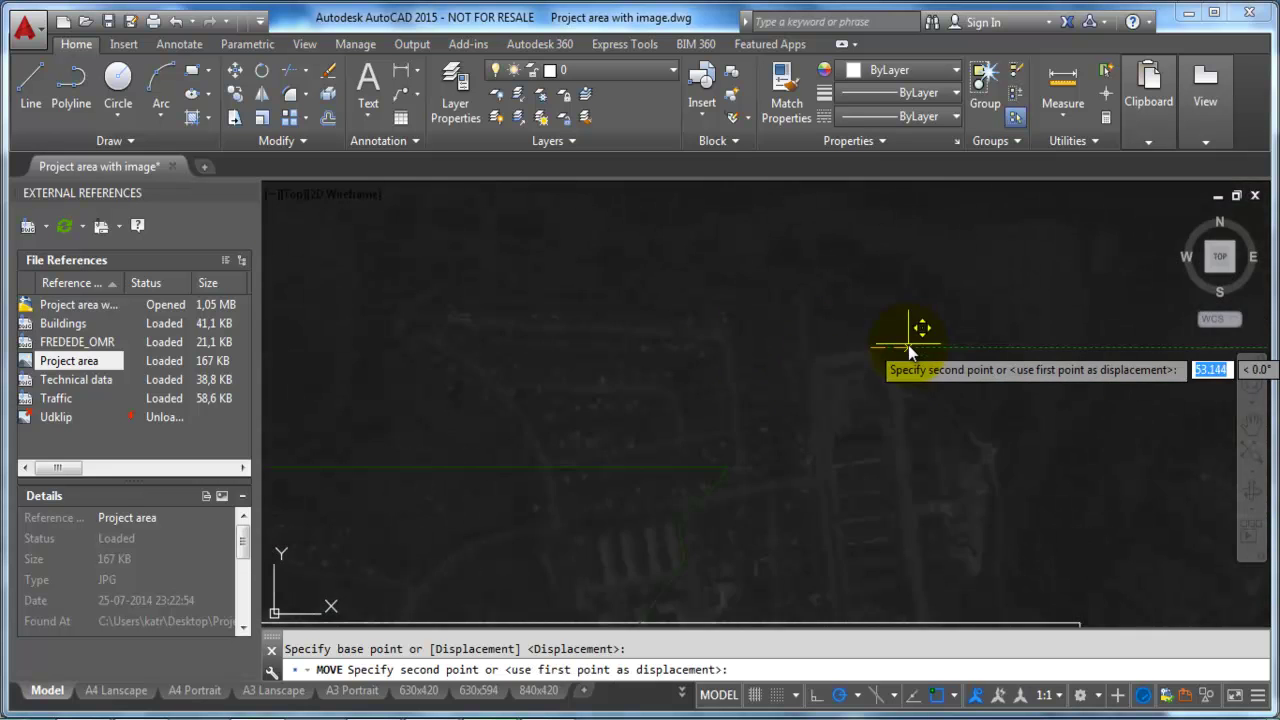
scroll(791, 425, "down", 3)
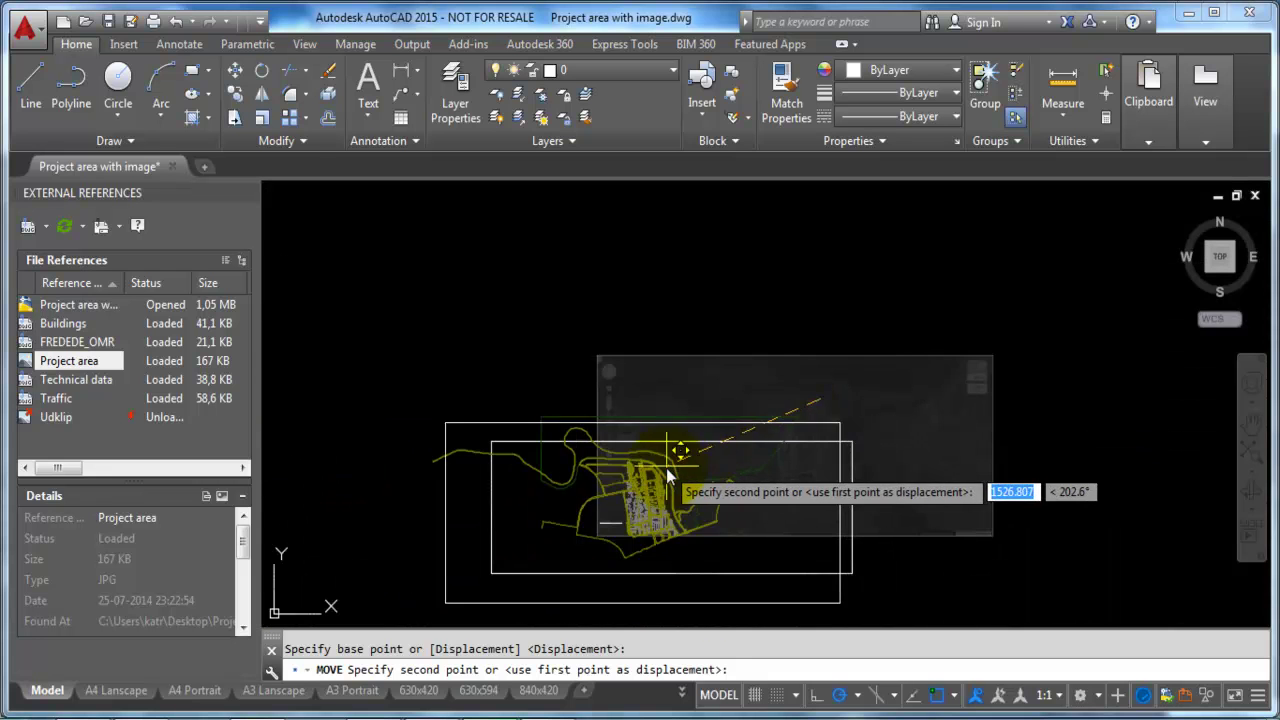
scroll(640, 472, "up", 2)
scroll(637, 445, "up", 3)
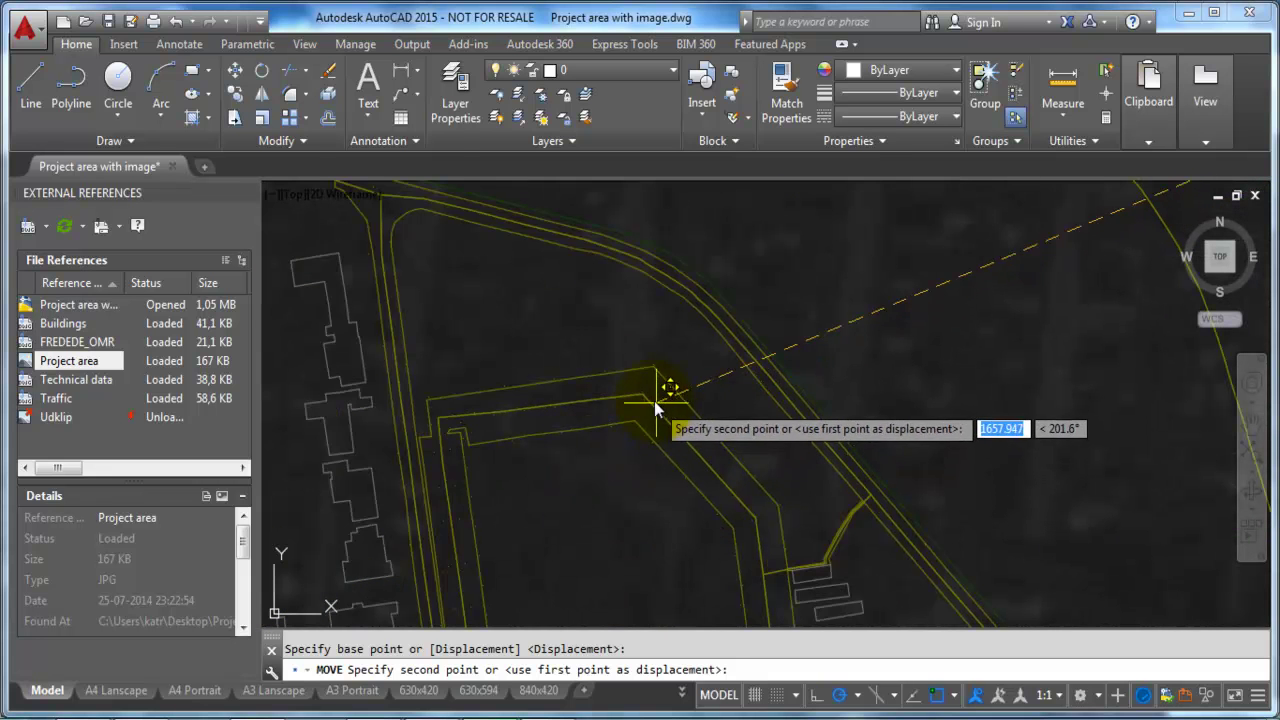
scroll(650, 384, "up", 3)
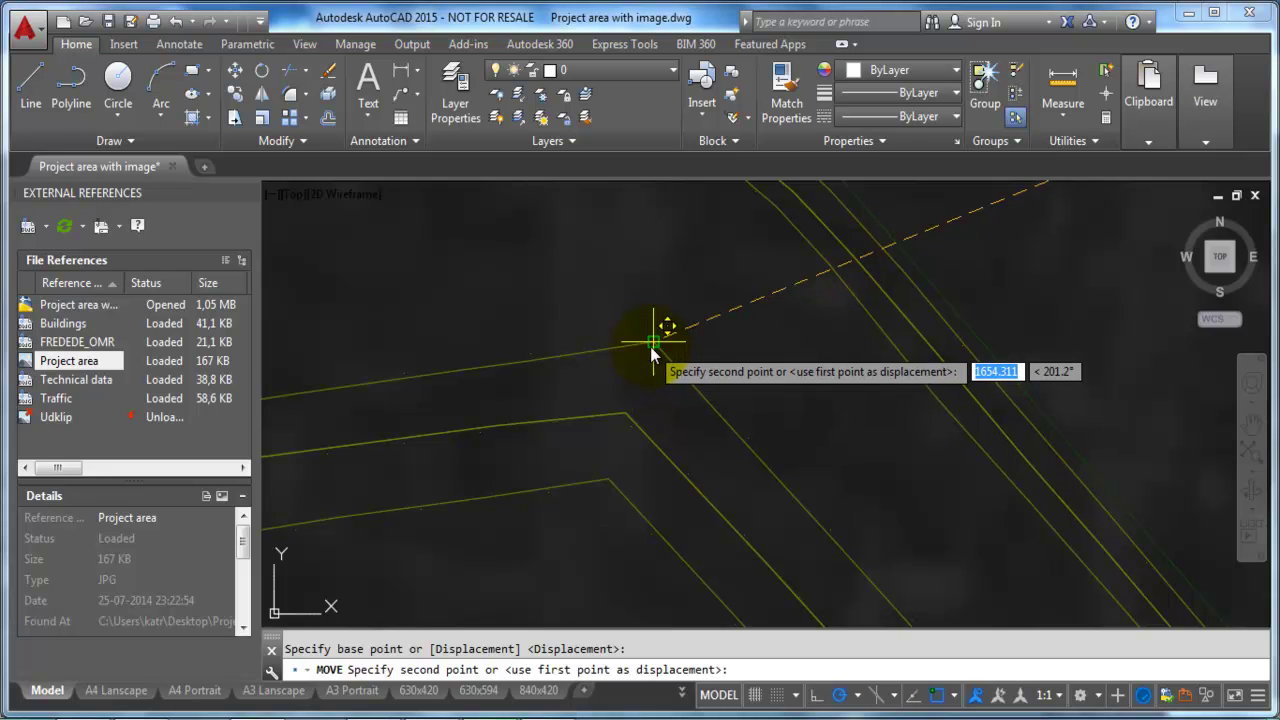
left_click(650, 352)
scroll(718, 367, "down", 3)
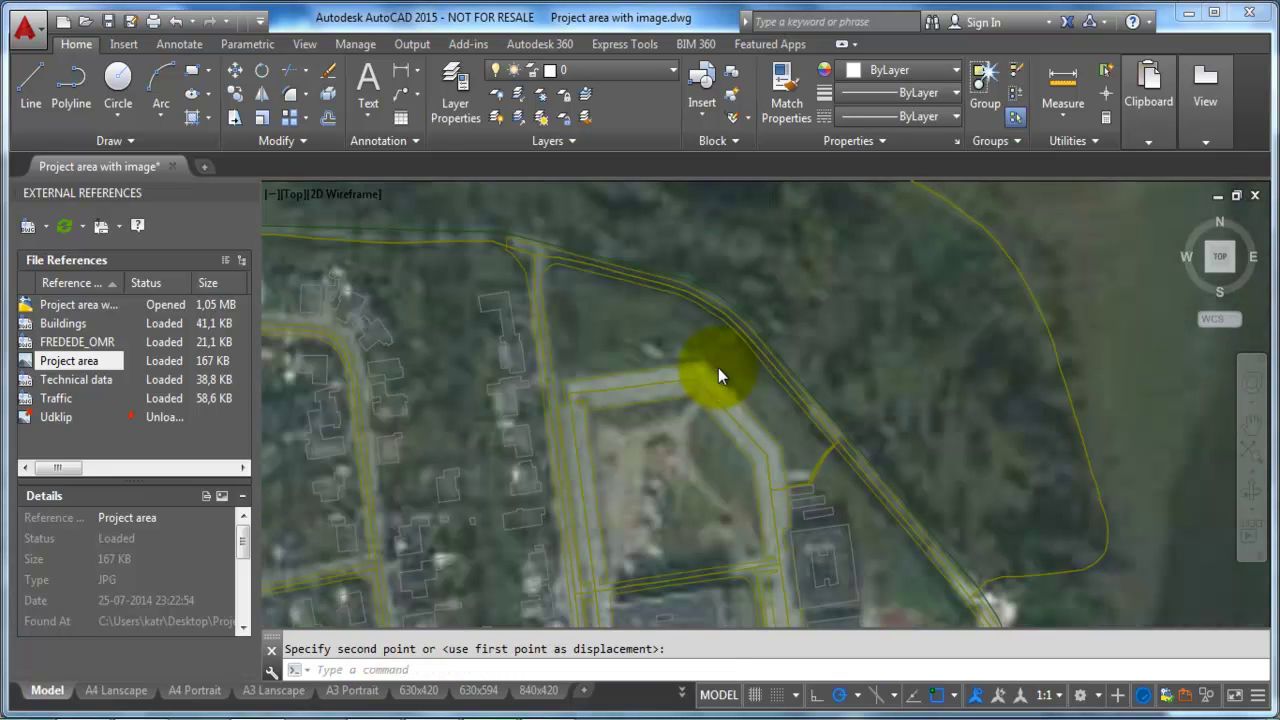
scroll(718, 368, "down", 2)
scroll(713, 460, "down", 5)
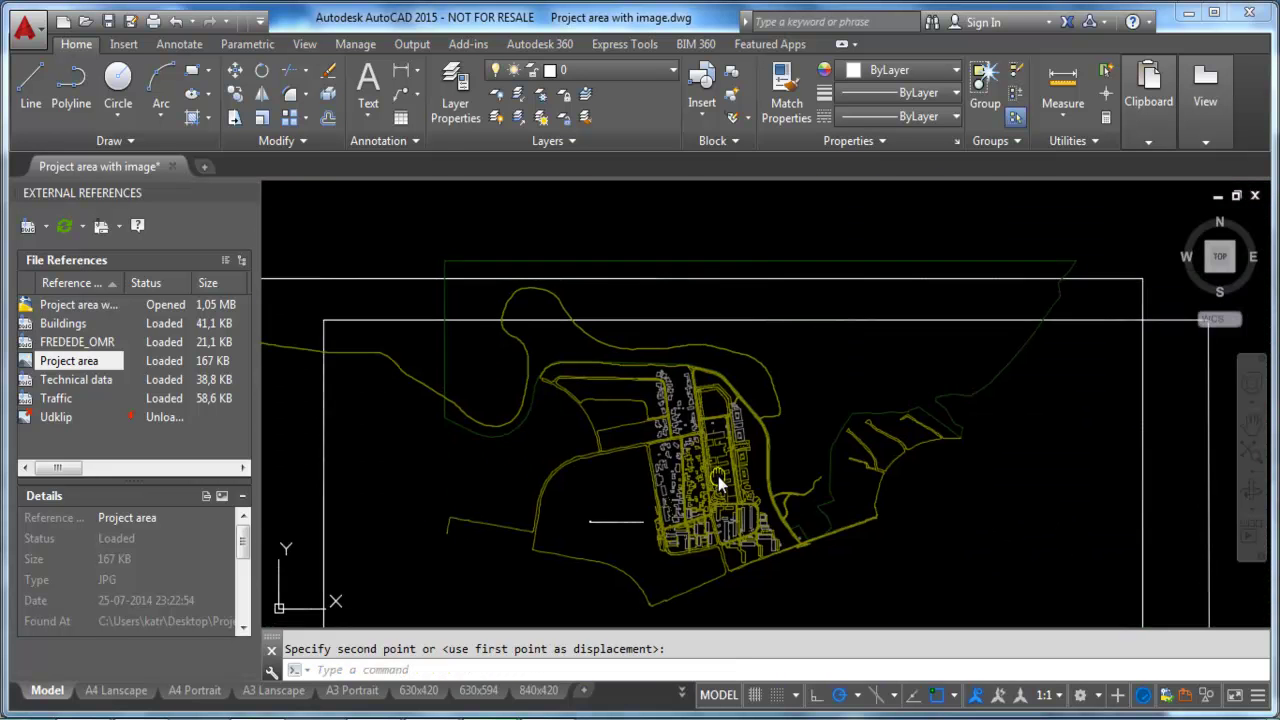